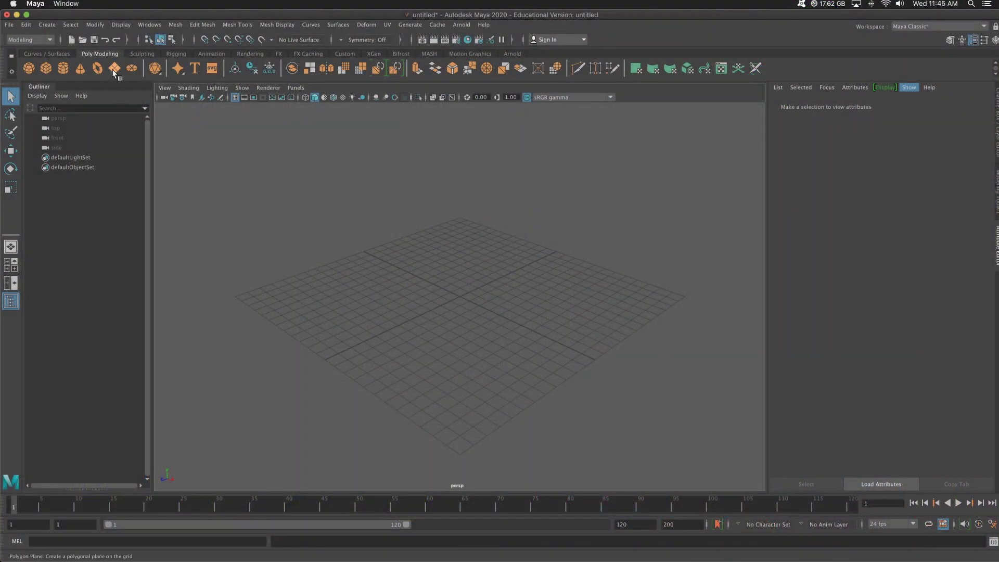
Create a polygon plane and scale it up into a large ground
left_click(114, 68)
key("r")
middle_click_drag(527, 320, 541, 291)
Add a hemisphere at the plane's centre and nudge it along Z
left_click(32, 67)
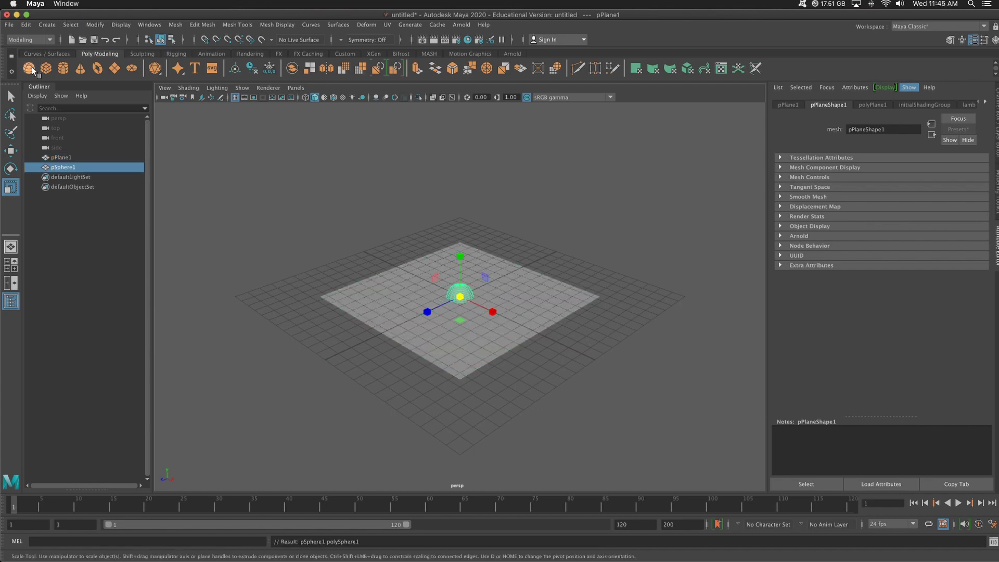
scroll(562, 277, "up", 4)
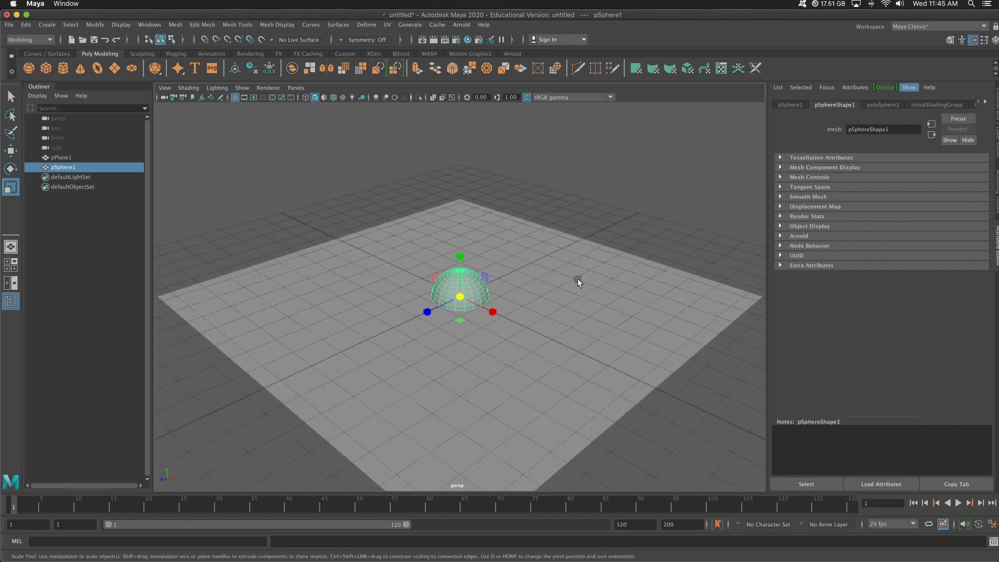
mouse_move(578, 279)
left_mouse_down("alt")
mouse_move(523, 268)
mouse_move(565, 274)
left_mouse_up("alt")
key("w")
left_click_drag(421, 310, 502, 303)
Duplicate the hemisphere as pSphere2 and place the copy farther back on the plane
key("ctrl+d")
mouse_move(619, 263)
left_mouse_down("alt")
mouse_move(663, 269)
mouse_move(639, 265)
left_mouse_up("alt")
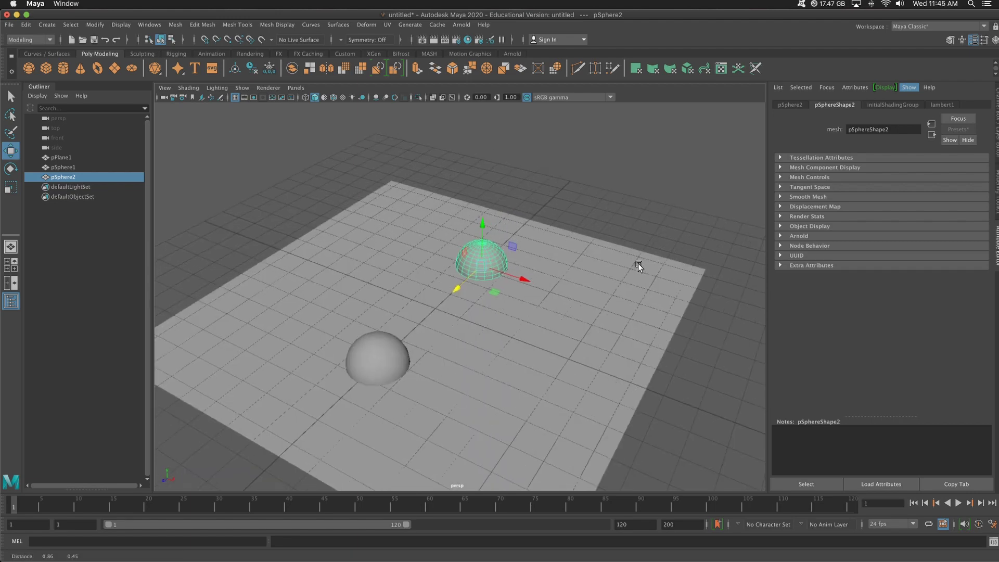
scroll(638, 267, "up", 3)
scroll(638, 267, "down", 5)
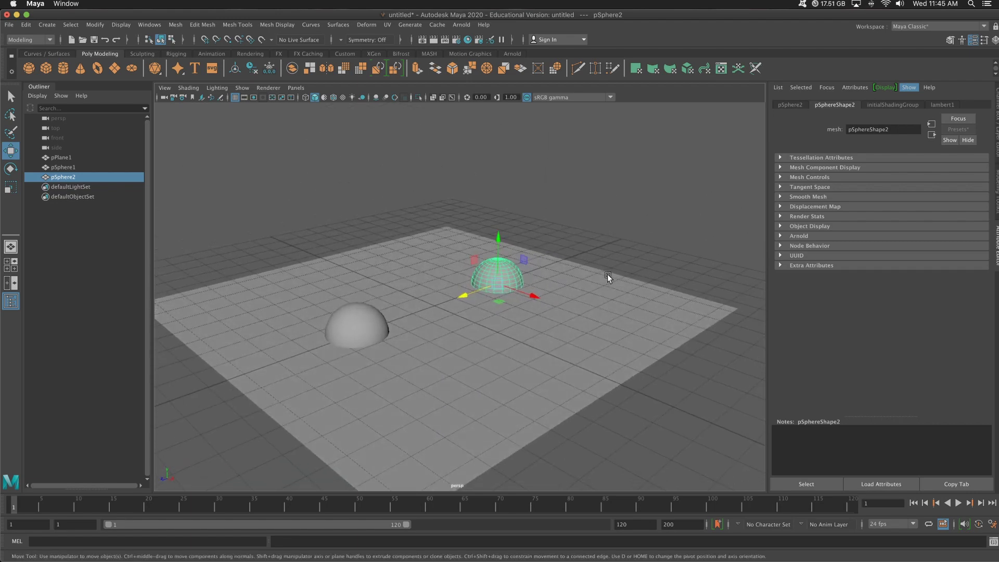
Create a new aiStandardSurface1 material from Hypershade's Arnold shaders
left_click(469, 40)
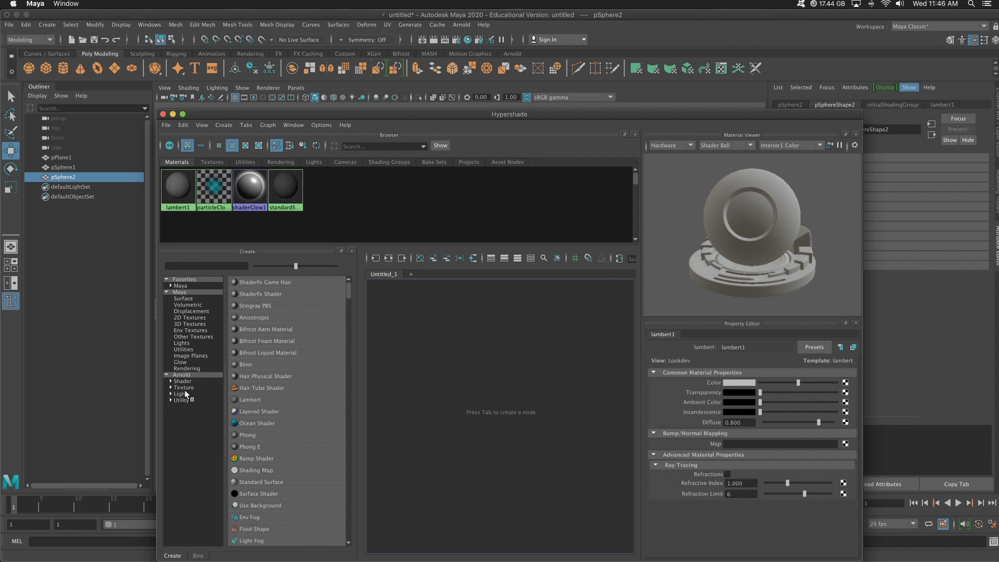
left_click(188, 382)
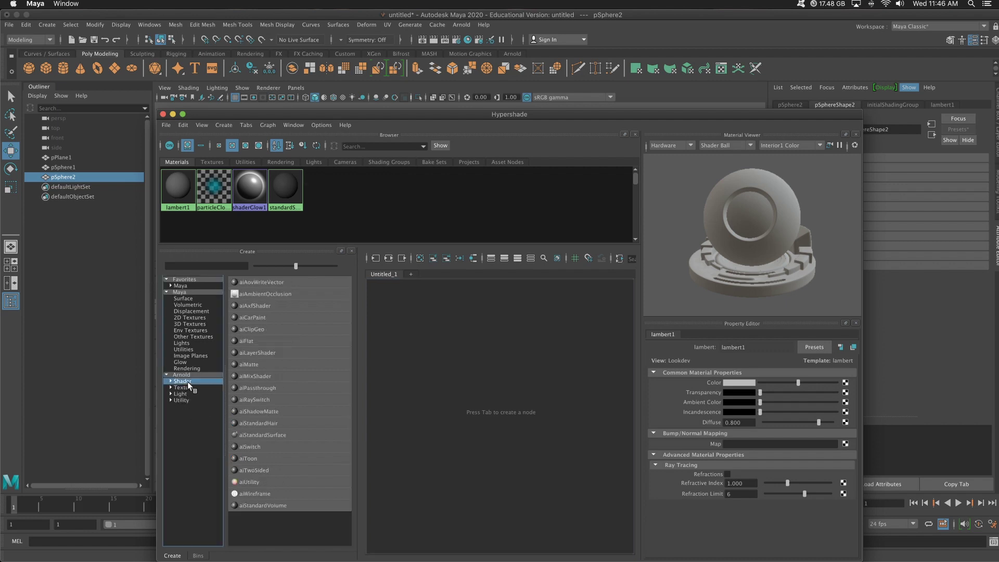
left_click(271, 437)
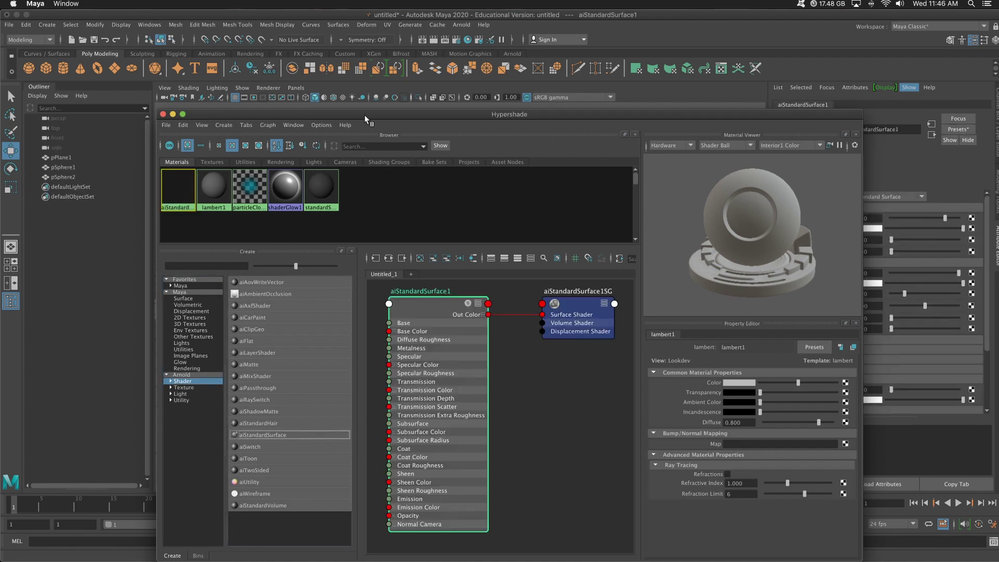
left_click_drag(339, 115, 415, 109)
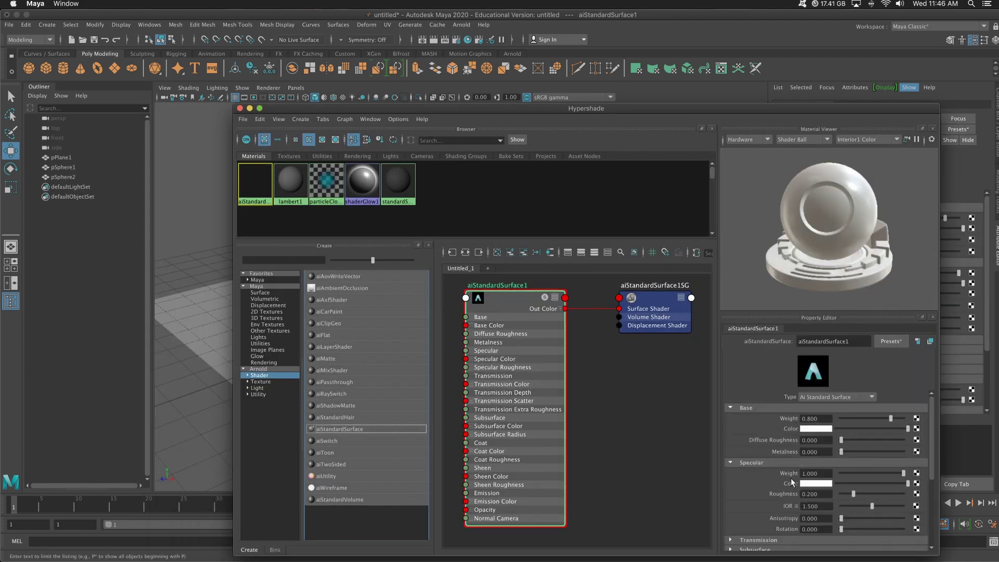
Raise aiStandardSurface1's Emission weight to 0.344
scroll(794, 479, "down", 3)
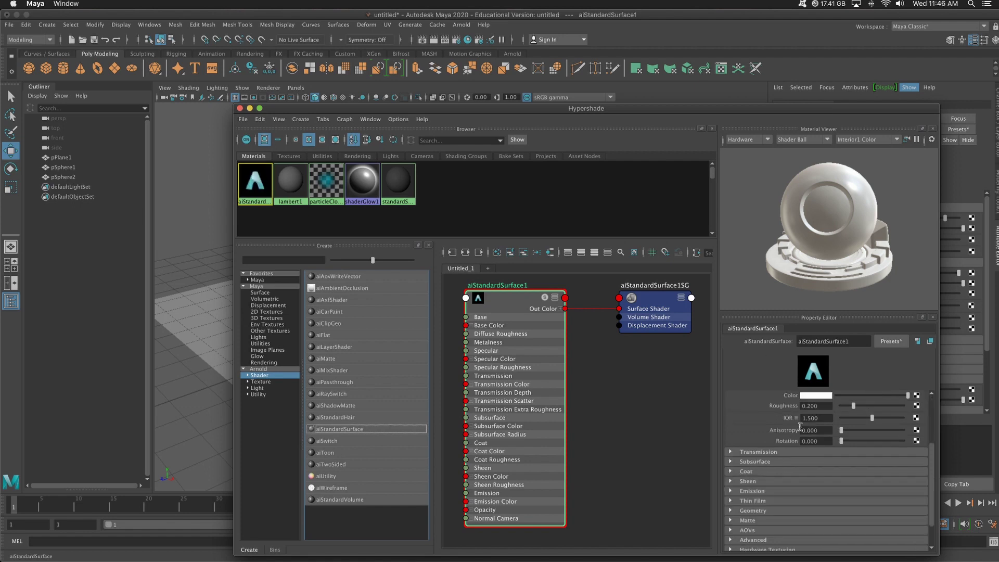
scroll(823, 449, "down", 1)
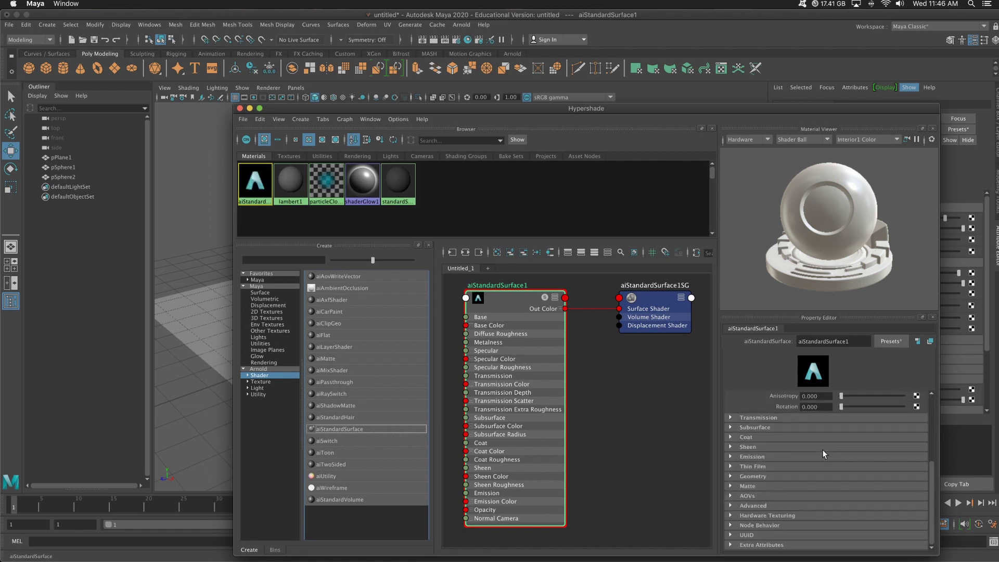
left_click(731, 457)
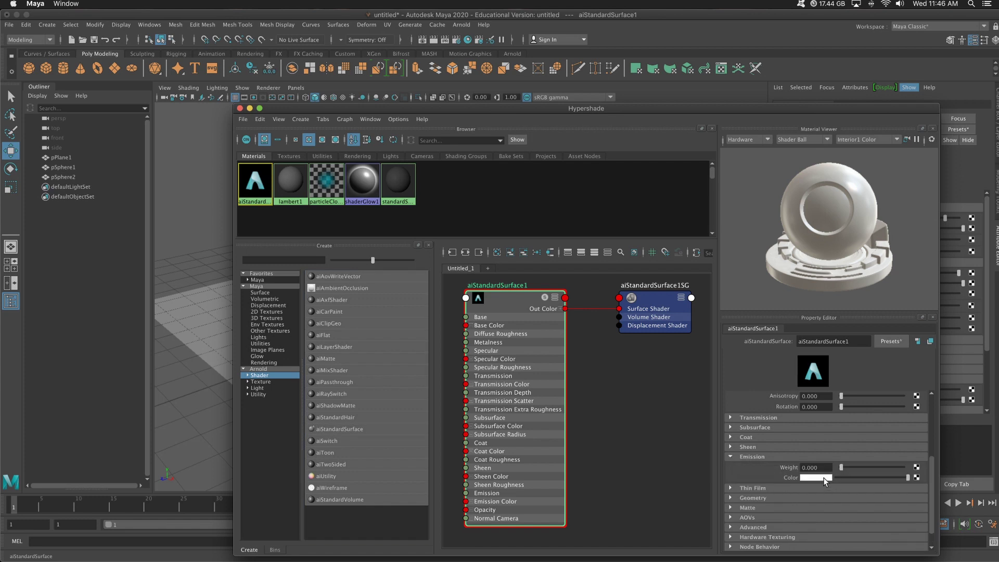
left_click_drag(857, 464, 860, 466)
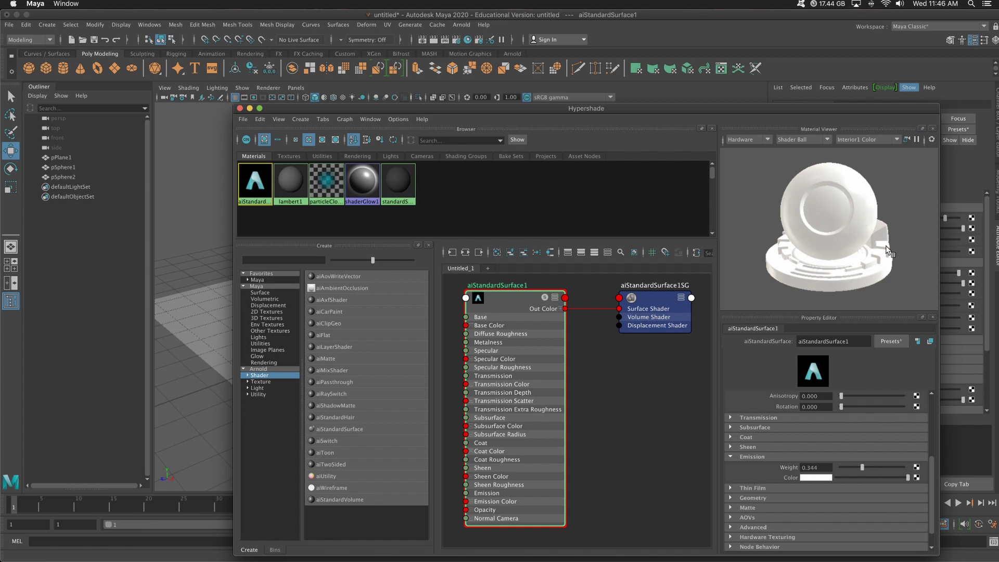
Set aiStandardSurface1's emission colour to a saturated red shifted toward magenta-pink
left_click(825, 478)
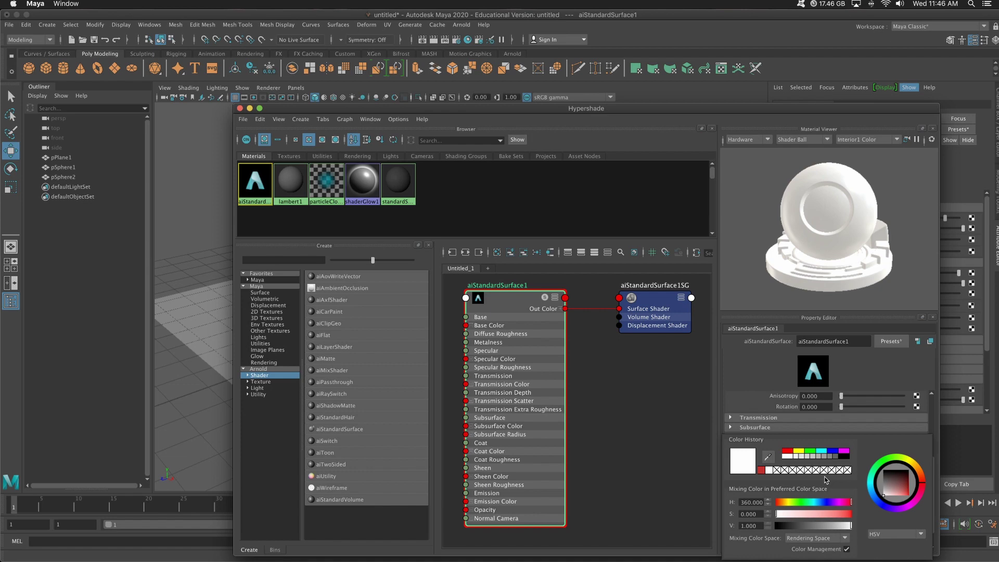
left_click(839, 456)
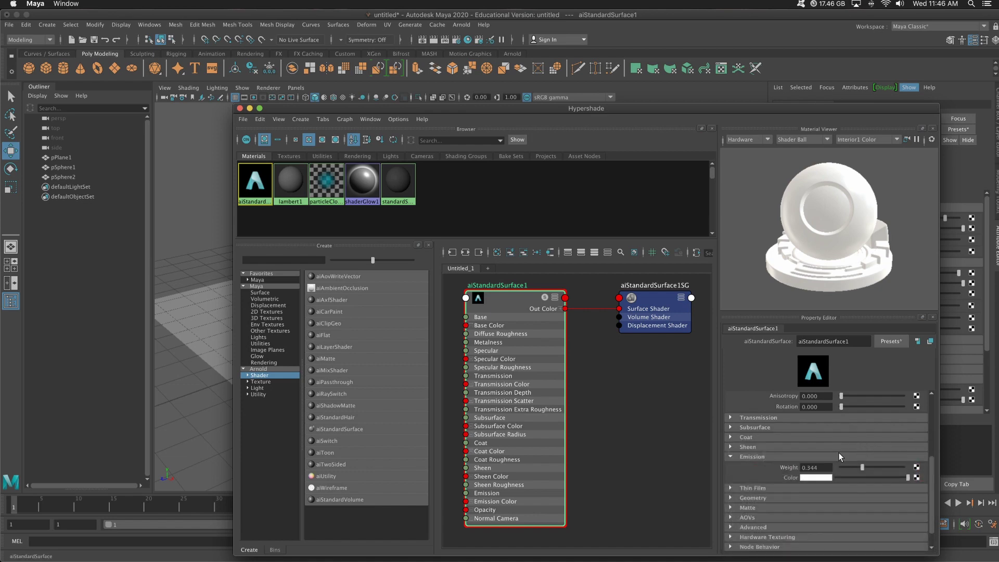
left_click(821, 477)
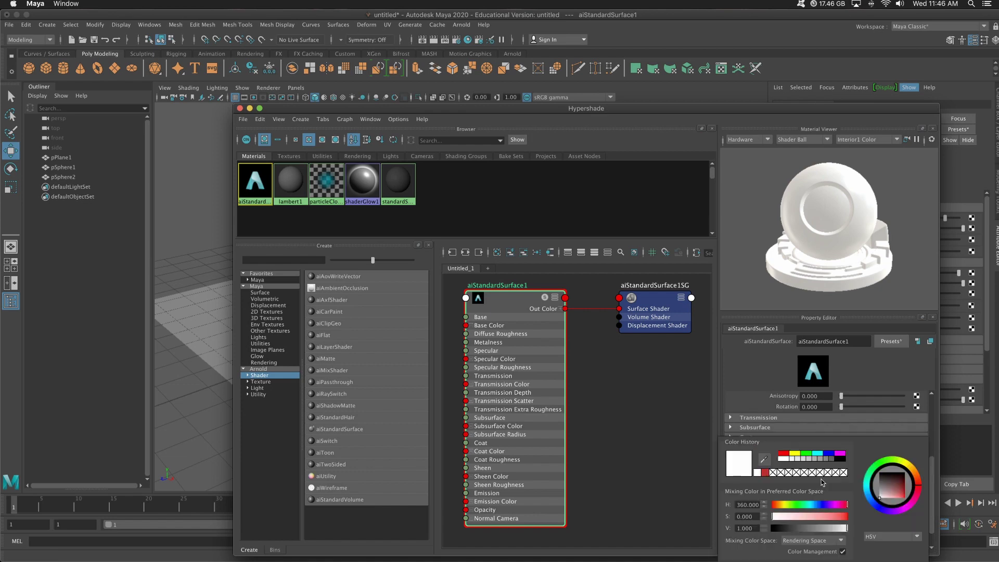
left_click(902, 491)
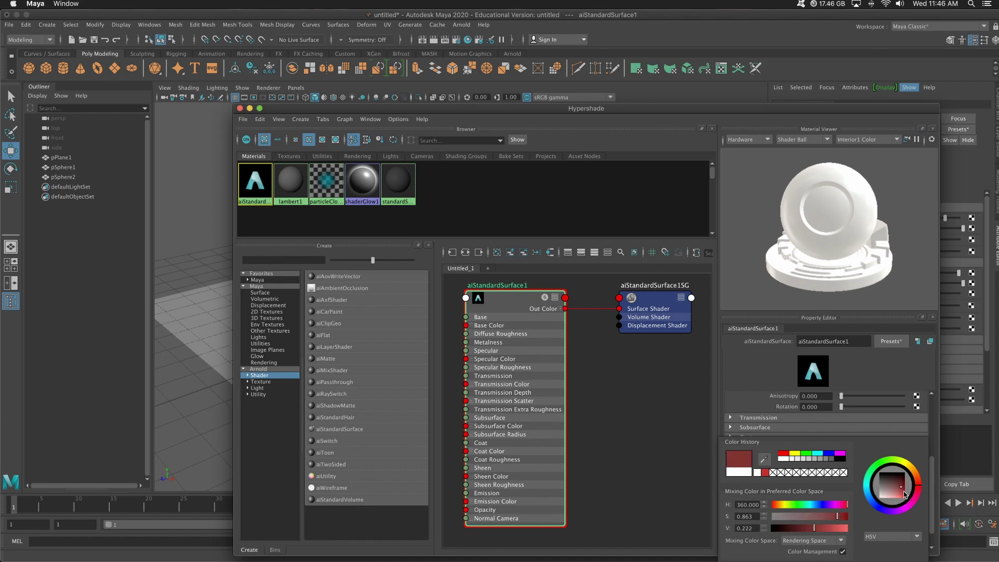
left_click_drag(890, 513, 902, 511)
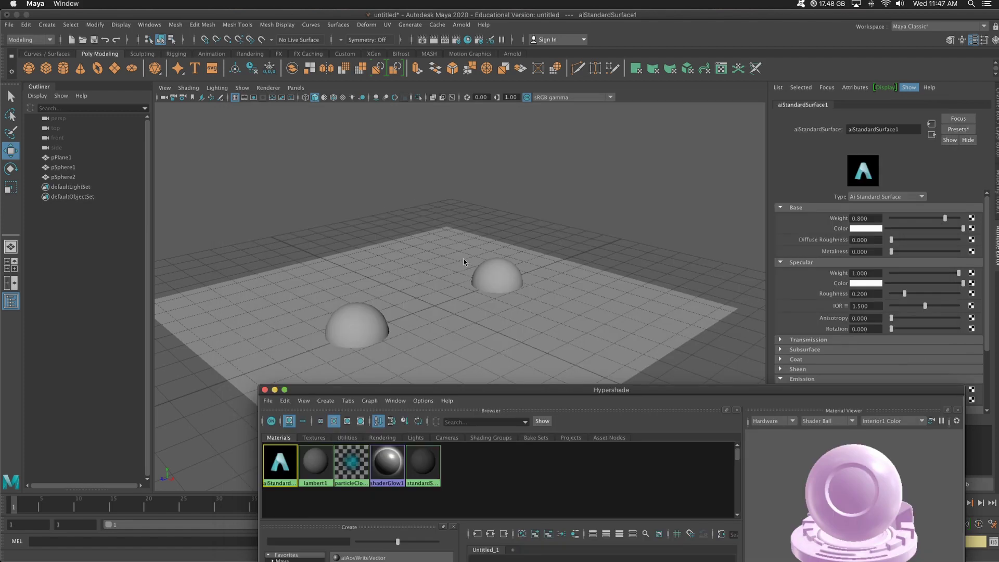
Assign the pink aiStandardSurface1 to the front hemisphere and verify it in an Arnold render
left_click(433, 42)
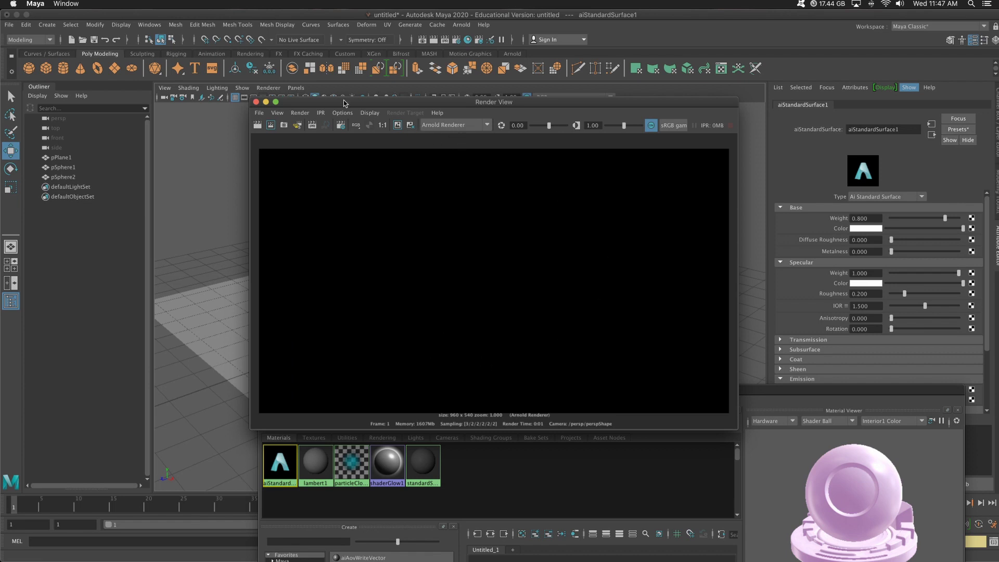
left_click_drag(345, 101, 596, 59)
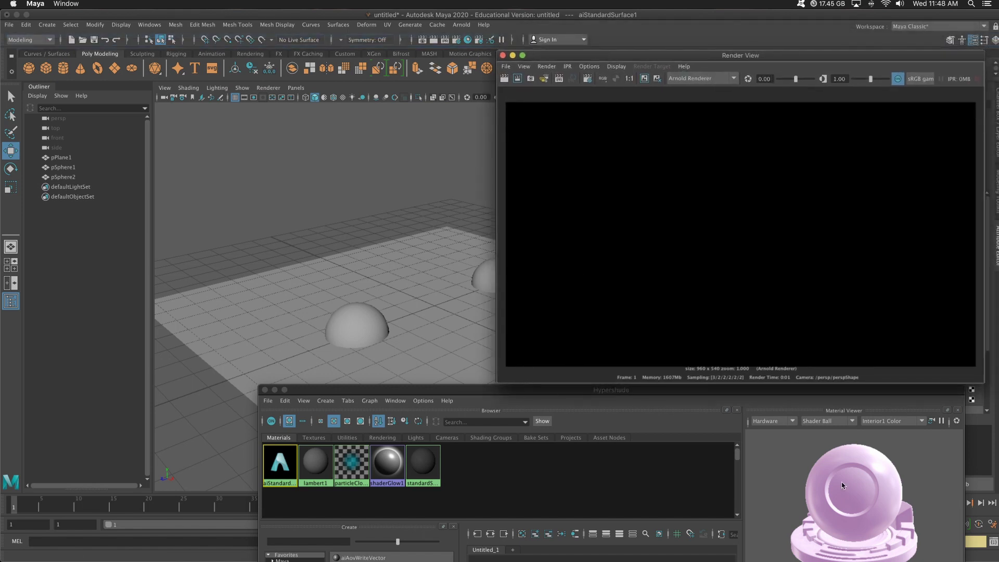
middle_click_drag(286, 466, 377, 330)
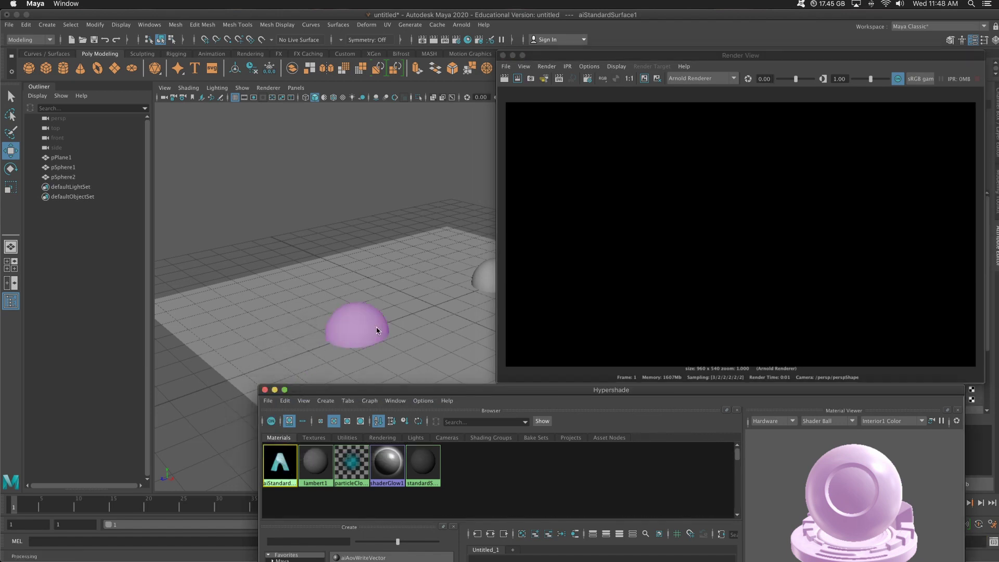
left_click(505, 85)
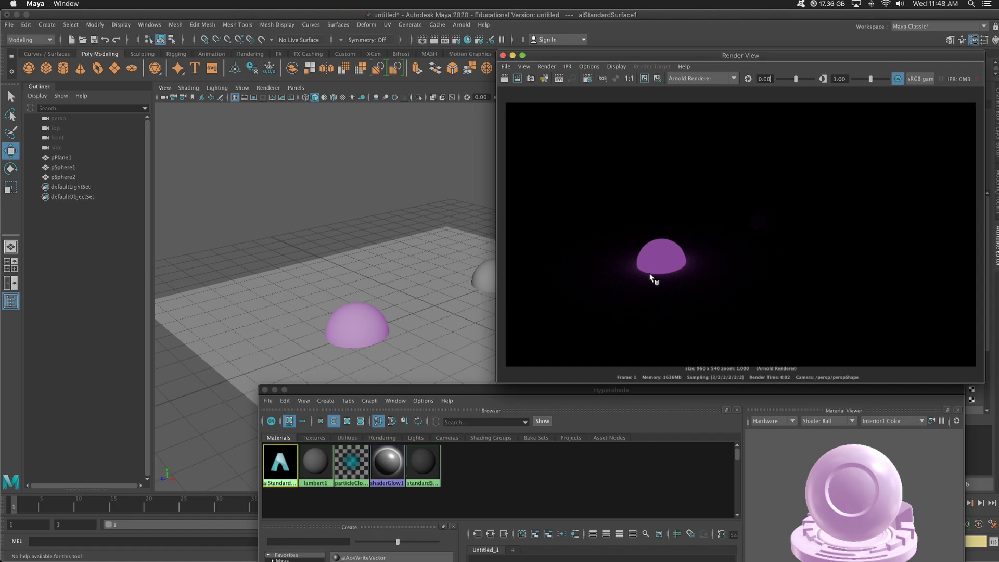
left_click(503, 56)
Create aiStandardSurface2 with bright cyan emission at weight 1.0
left_click_drag(415, 392, 349, 151)
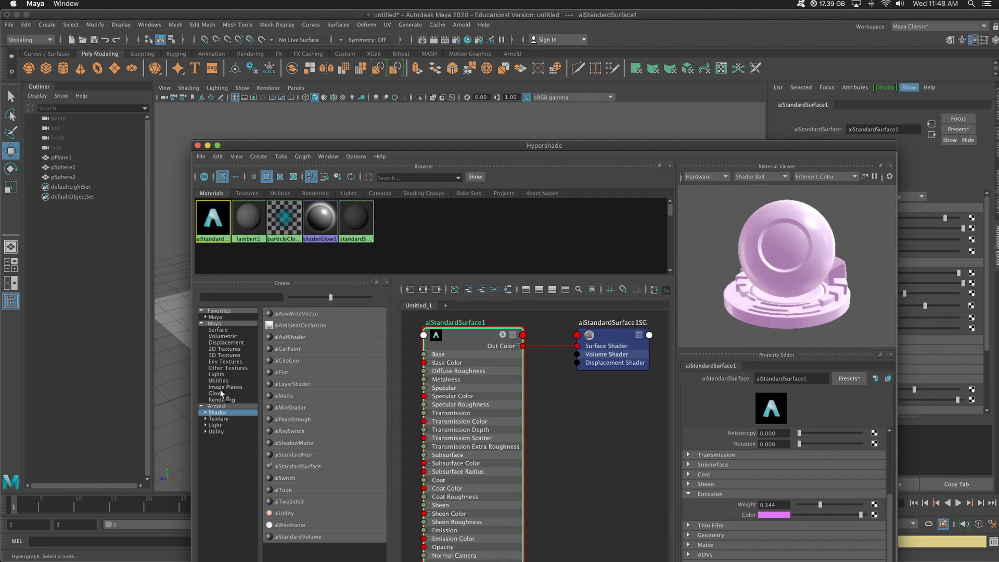
left_click(288, 464)
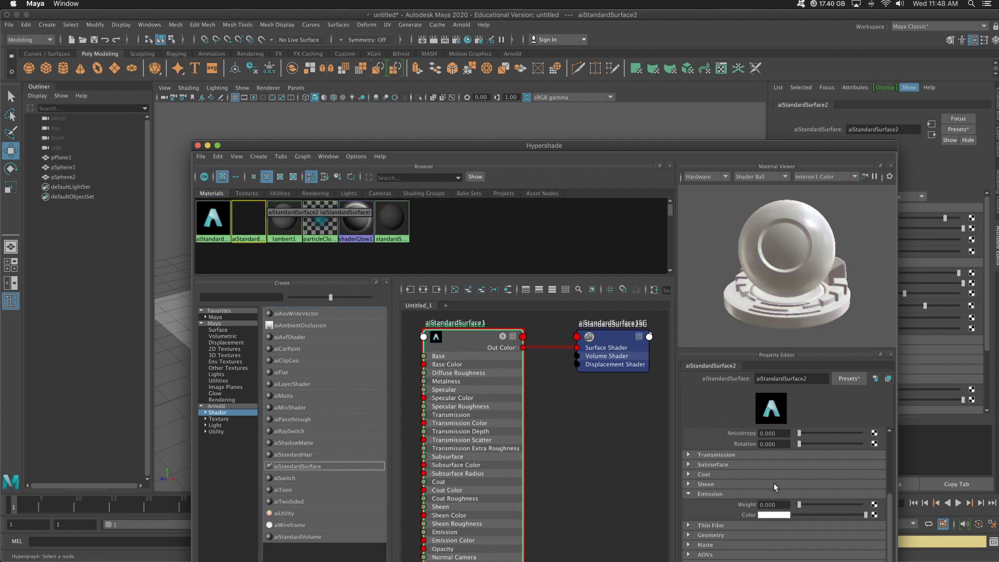
left_click(782, 515)
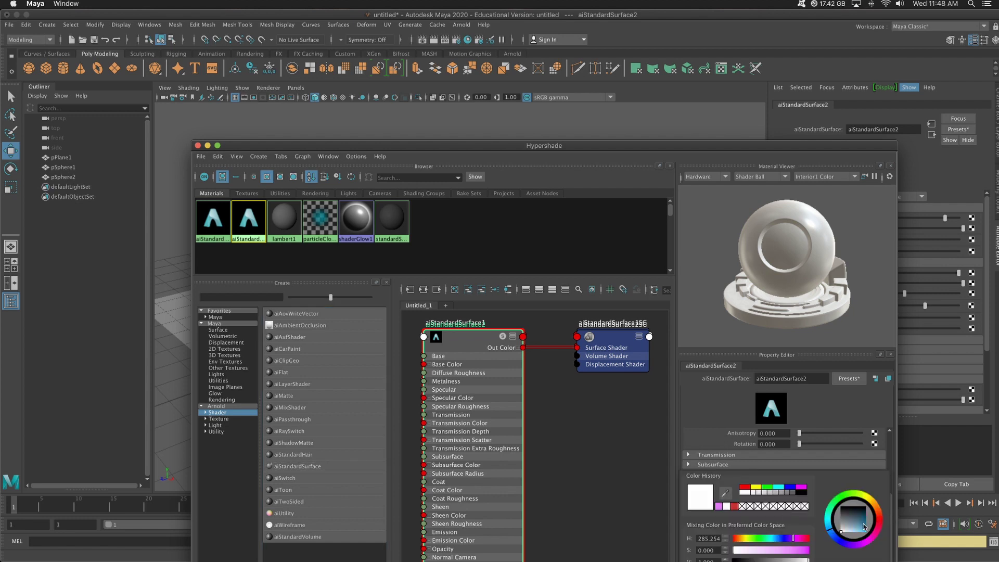
mouse_move(864, 527)
left_mouse_down()
mouse_move(873, 538)
mouse_move(867, 532)
left_mouse_up()
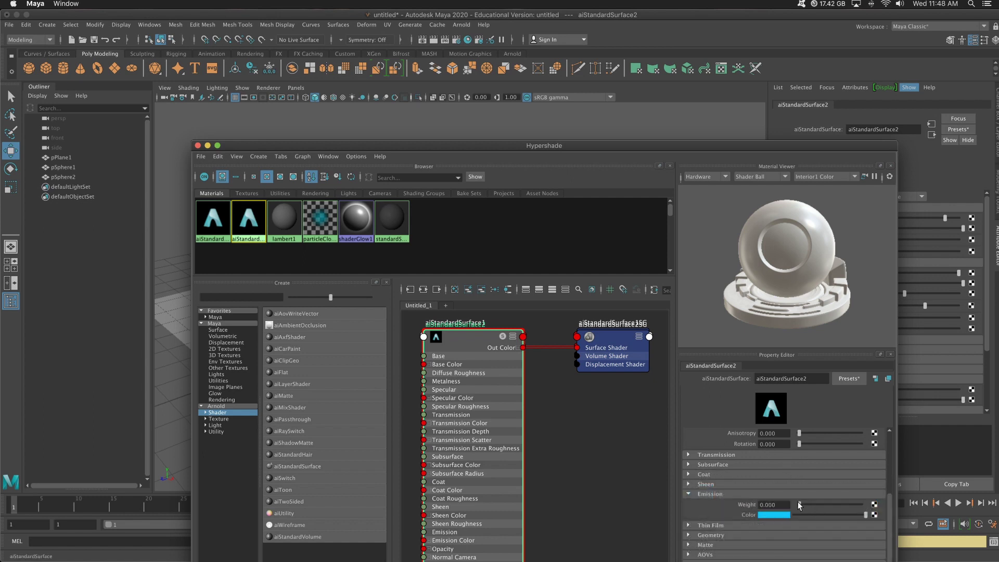
left_click_drag(856, 504, 868, 506)
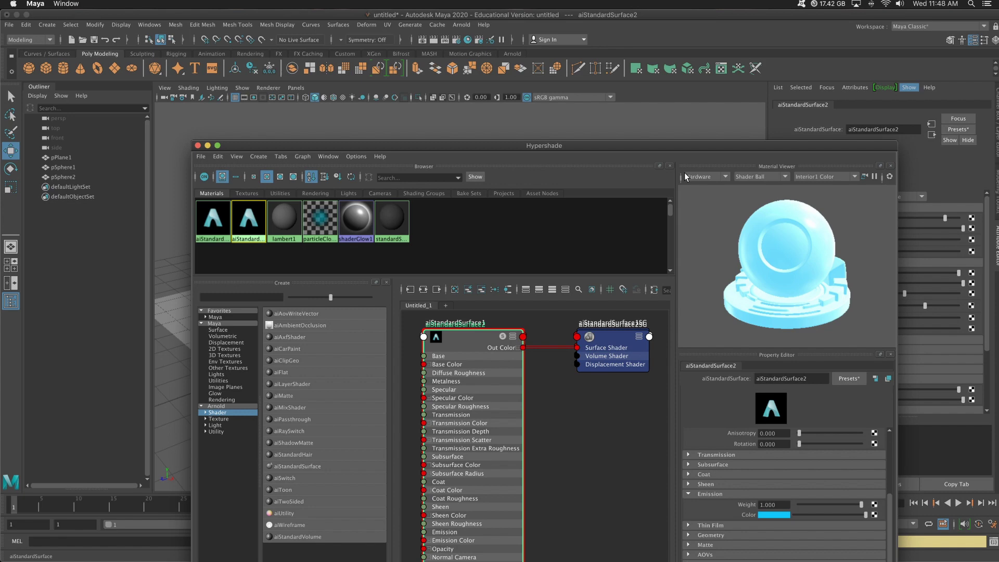
Assign the cyan aiStandardSurface2 to the back hemisphere and render with Arnold
left_click_drag(424, 154, 602, 420)
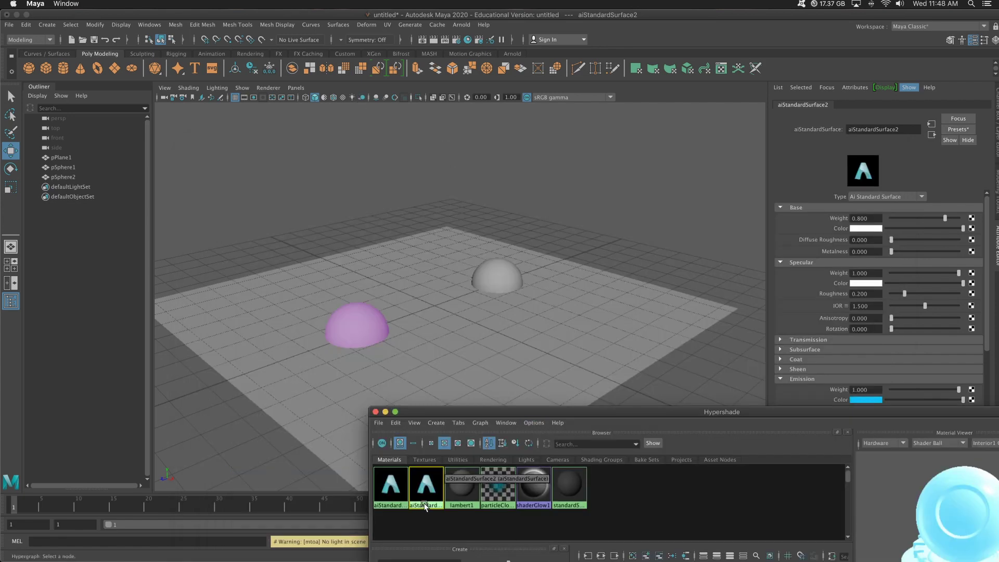
middle_click_drag(425, 506, 496, 281)
left_click(434, 40)
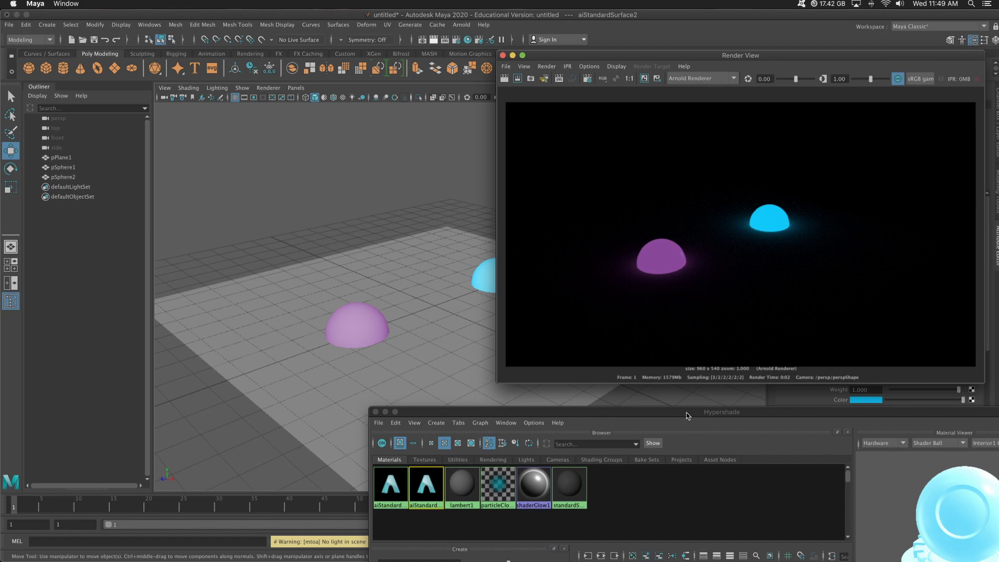
Move Hypershade up to reveal the render of the pink and cyan hemispheres
left_click_drag(686, 412, 661, 354)
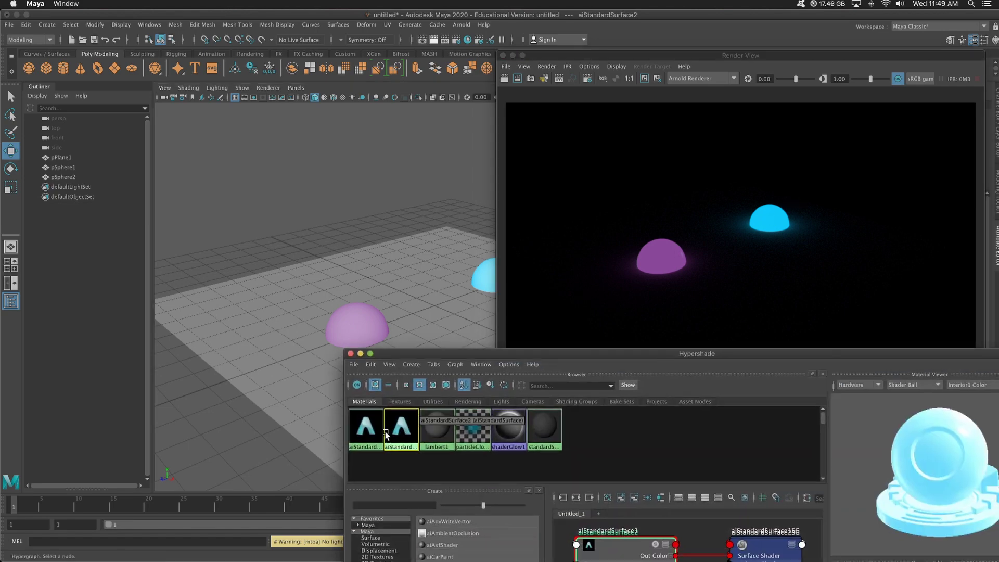
Make aiStandardSurface1 emit fully saturated magenta (S 1, V 1) at weight 1.000
left_click(365, 427)
left_click_drag(758, 354, 610, 67)
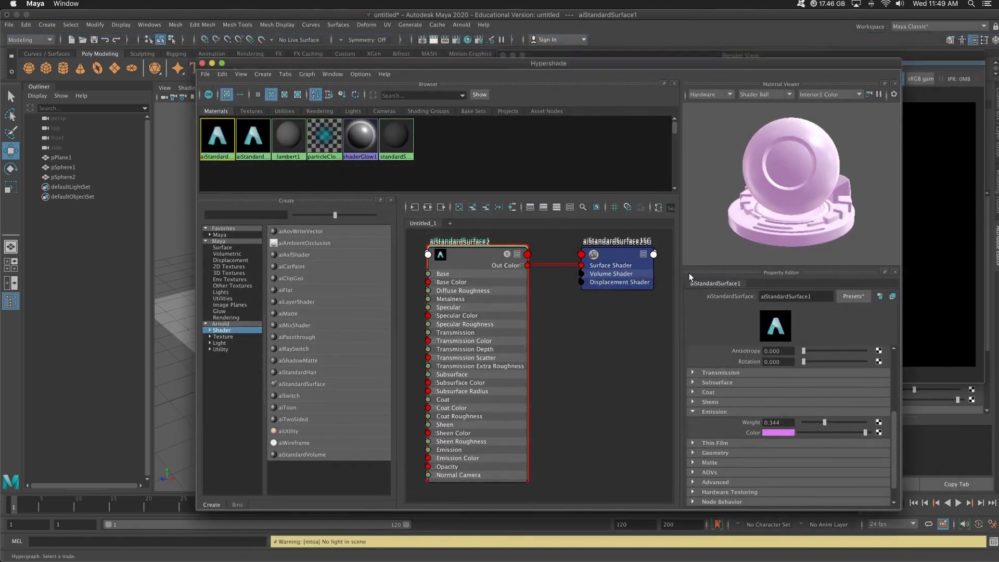
left_click(783, 432)
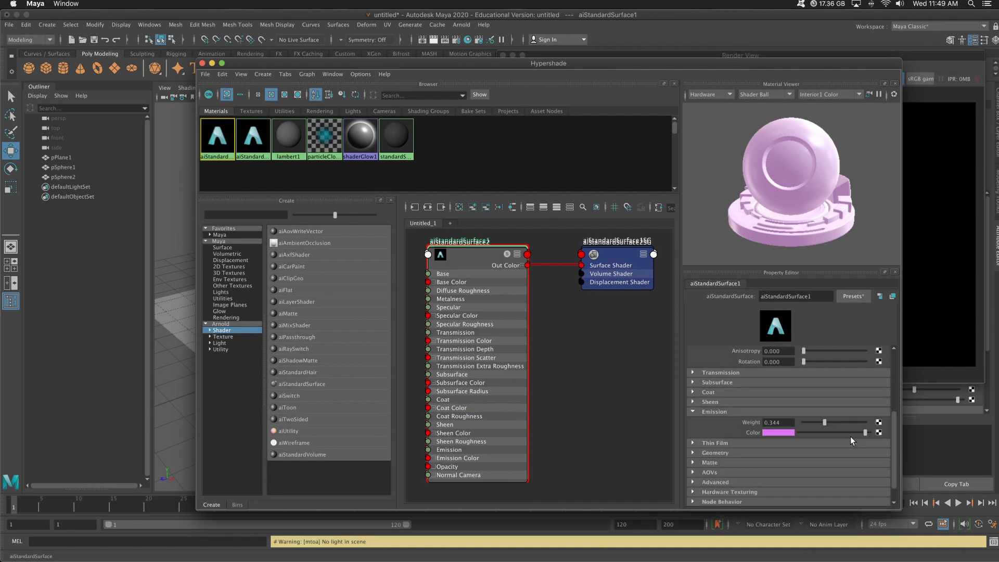
left_click(788, 430)
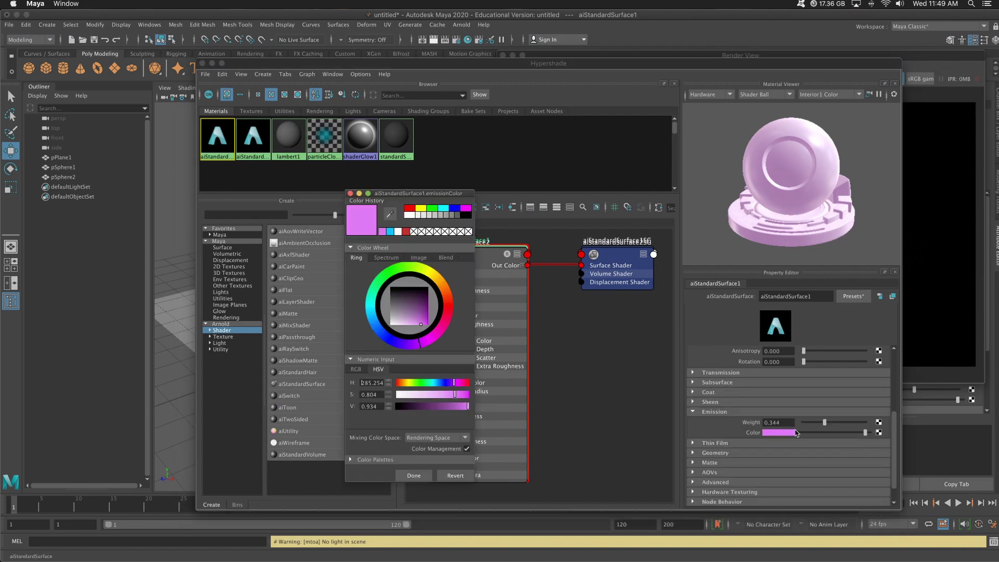
left_click(422, 321)
left_click(432, 327)
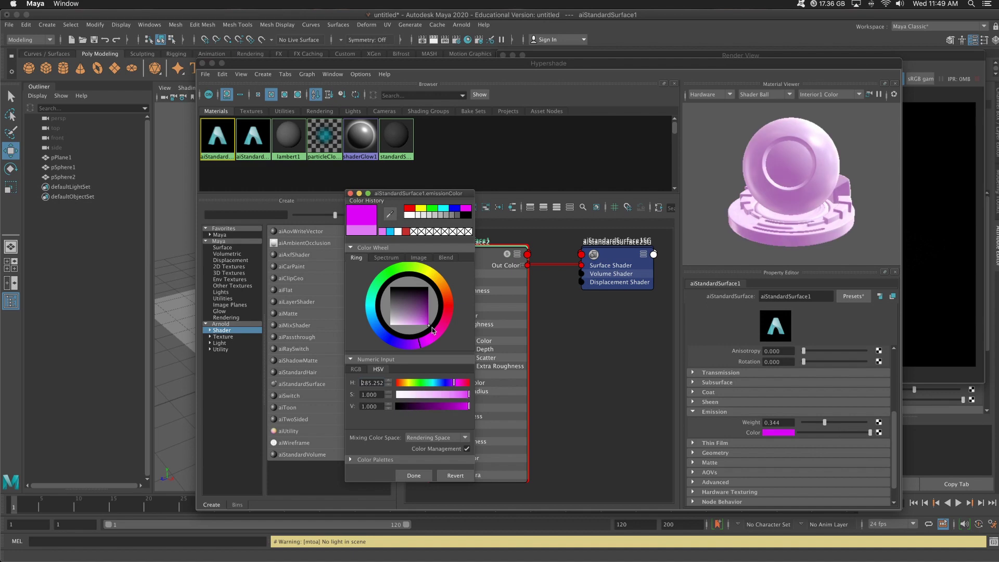
left_click(414, 476)
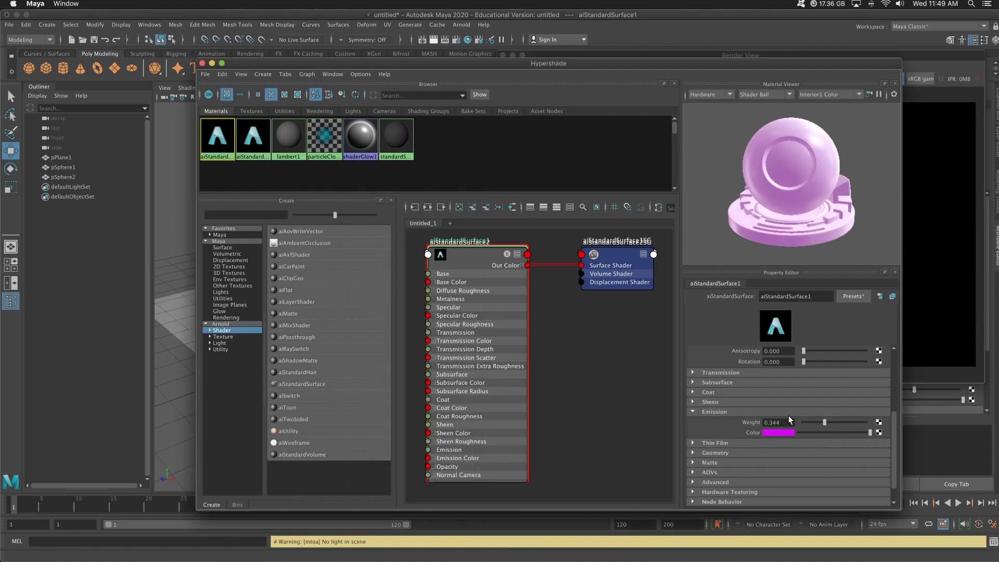
left_click(871, 421)
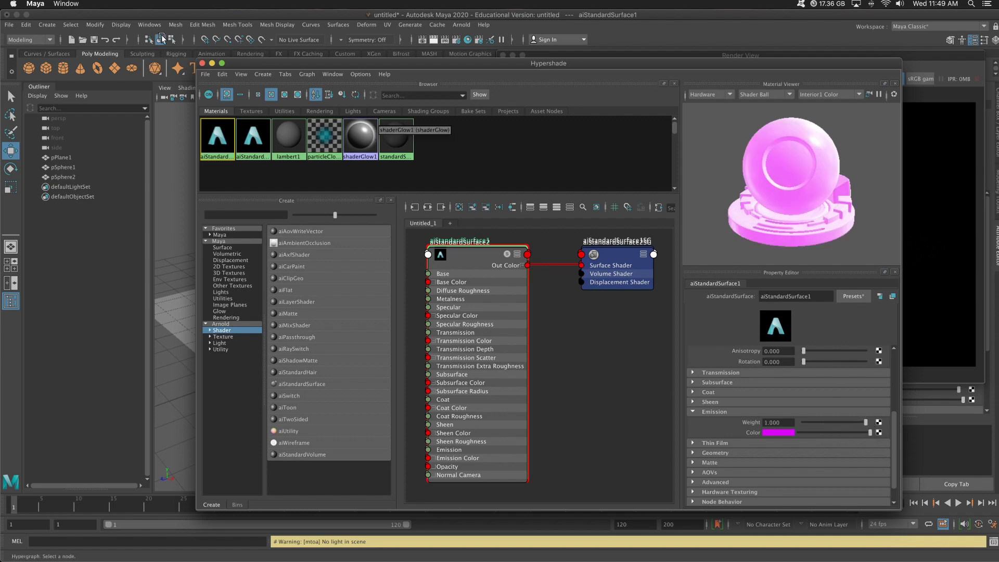
left_click_drag(520, 63, 556, 423)
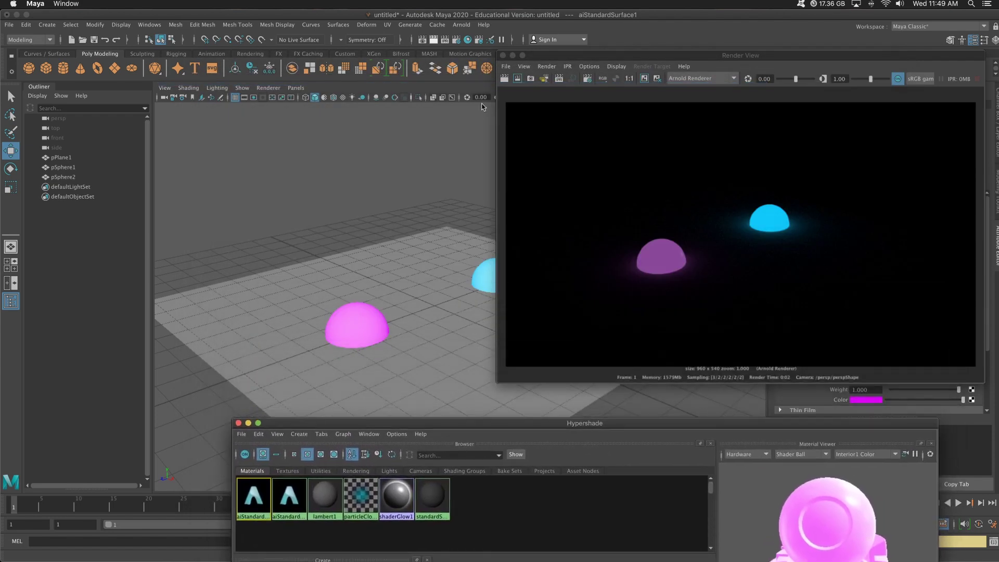
Keep the current render, delete the ground plane pPlane1, and re-render the spheres alone
left_click(505, 78)
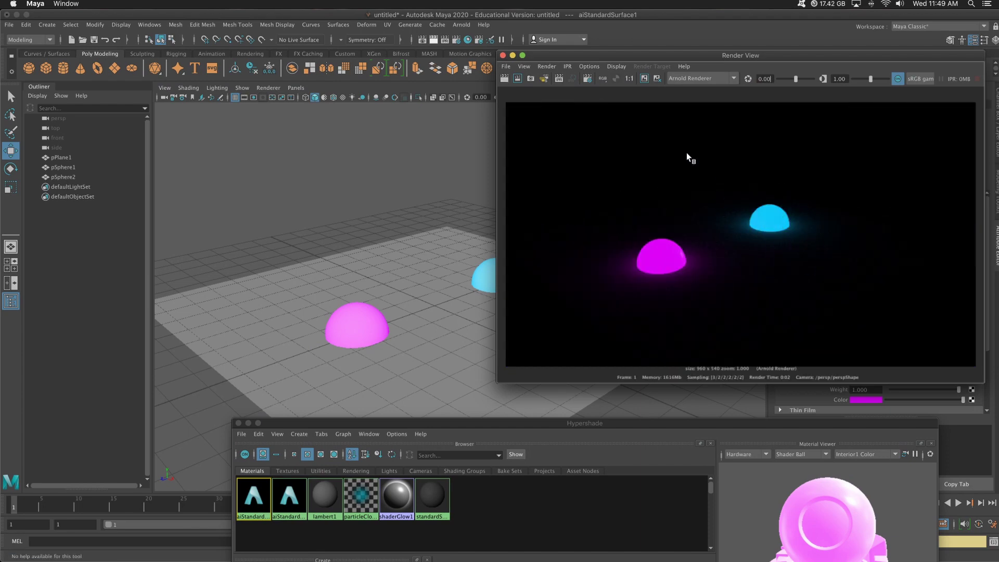
left_click(645, 78)
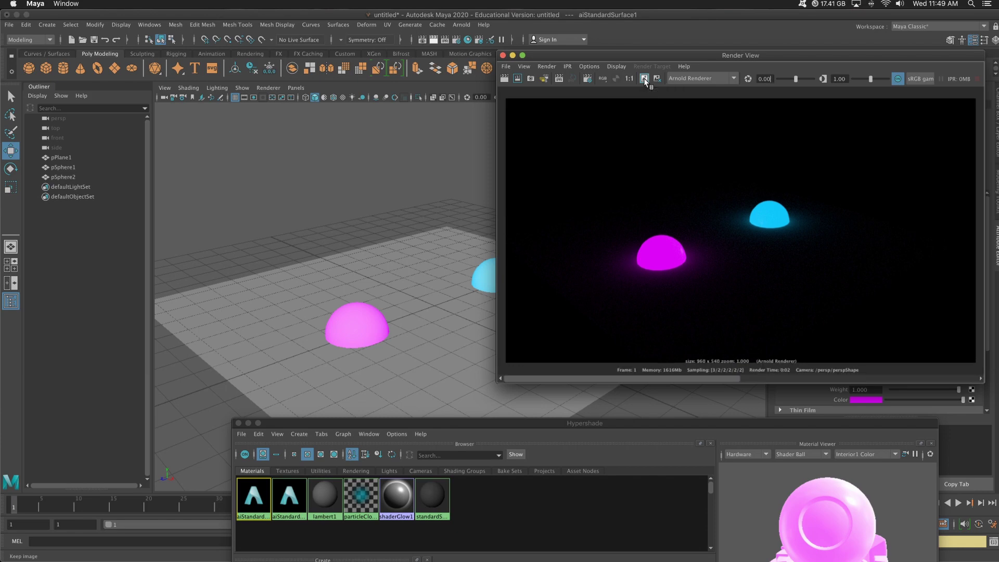
left_click_drag(717, 381, 689, 394)
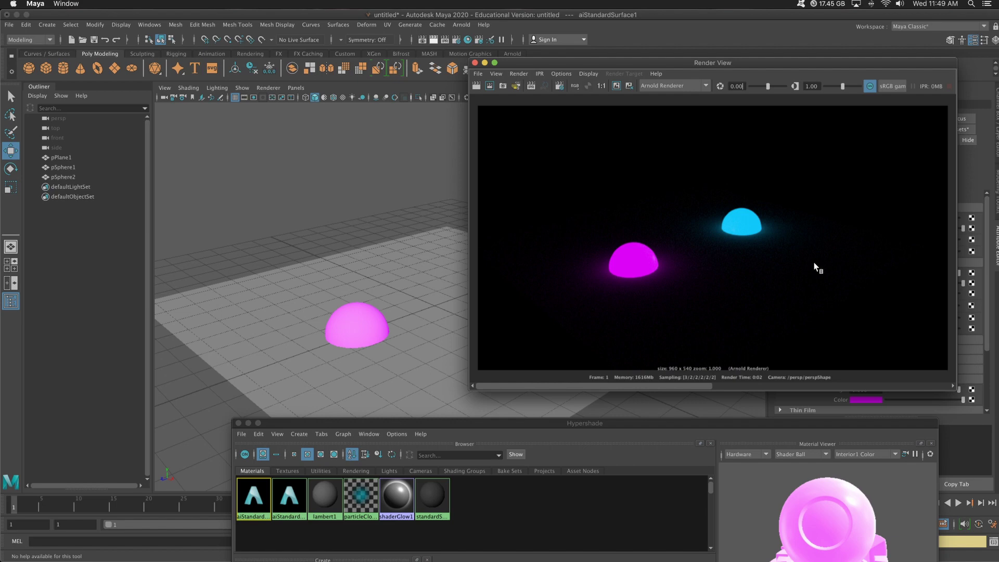
left_click(376, 266)
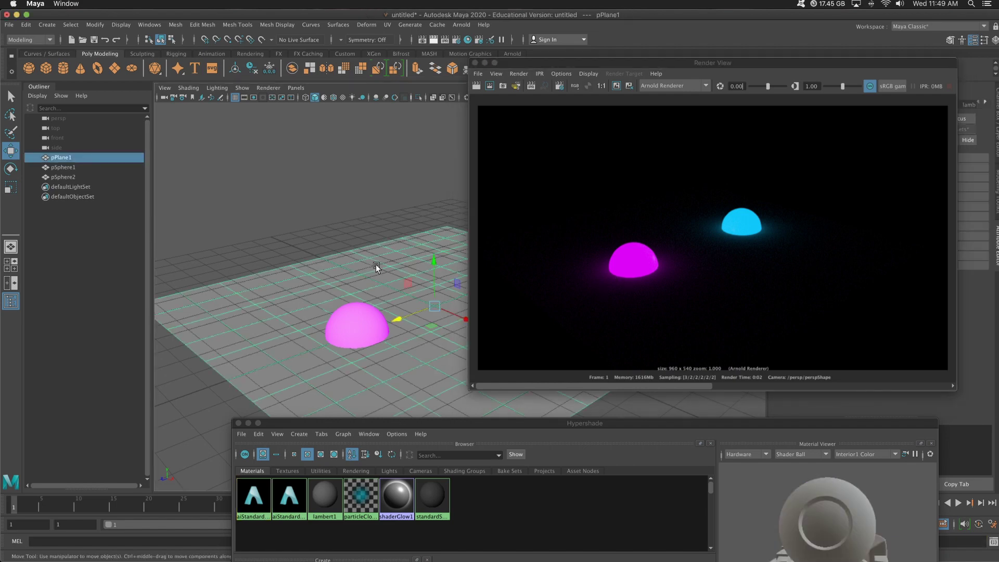
key("Delete")
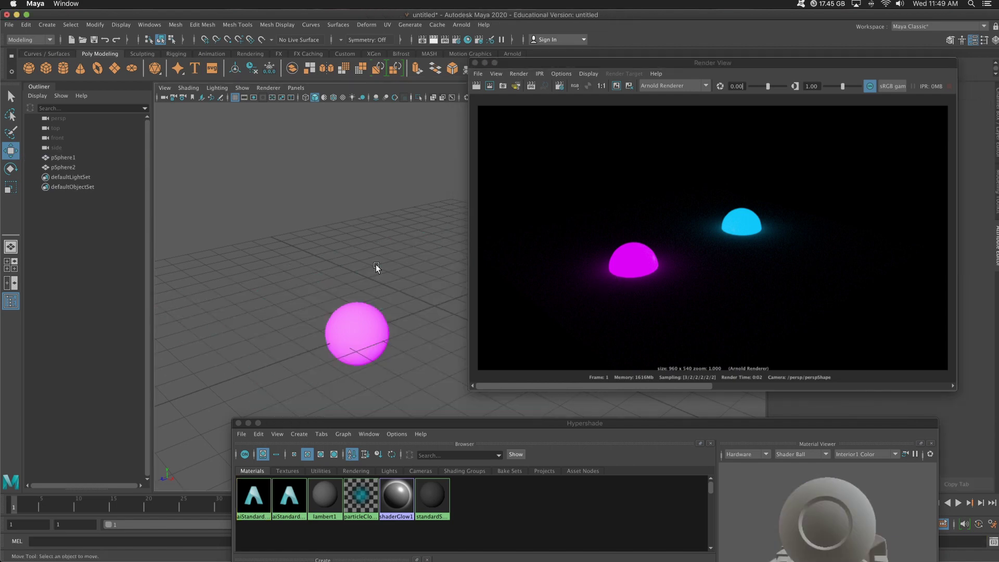
left_click(480, 87)
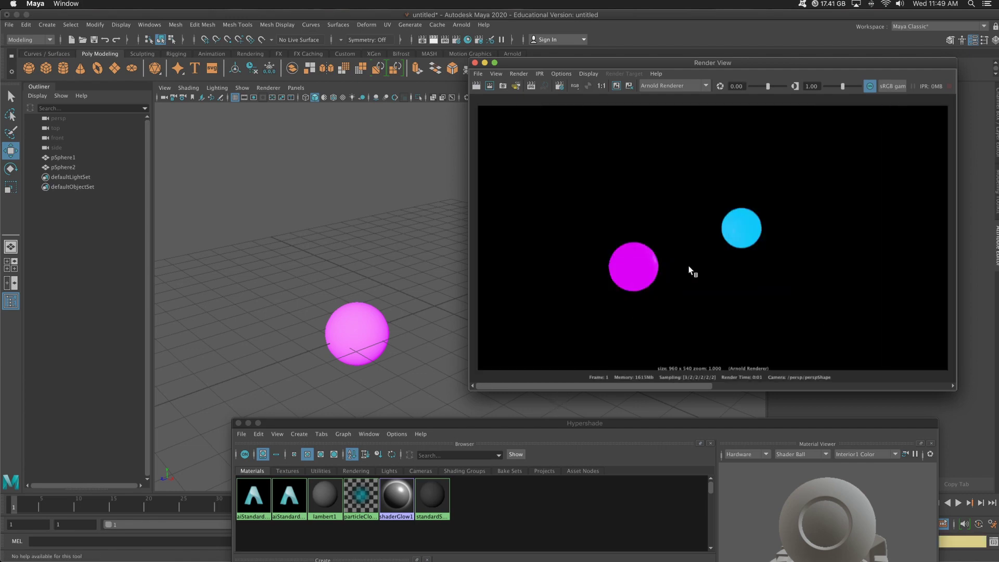
Undo the deletion to restore pPlane1 and re-render the scene
left_click(291, 184)
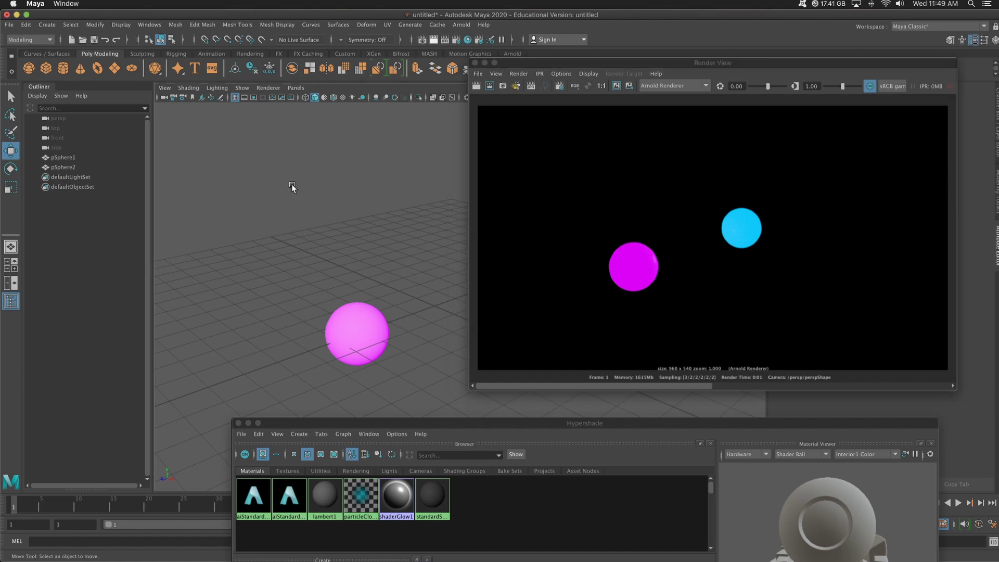
right_click_drag(310, 203, 341, 233, "shift")
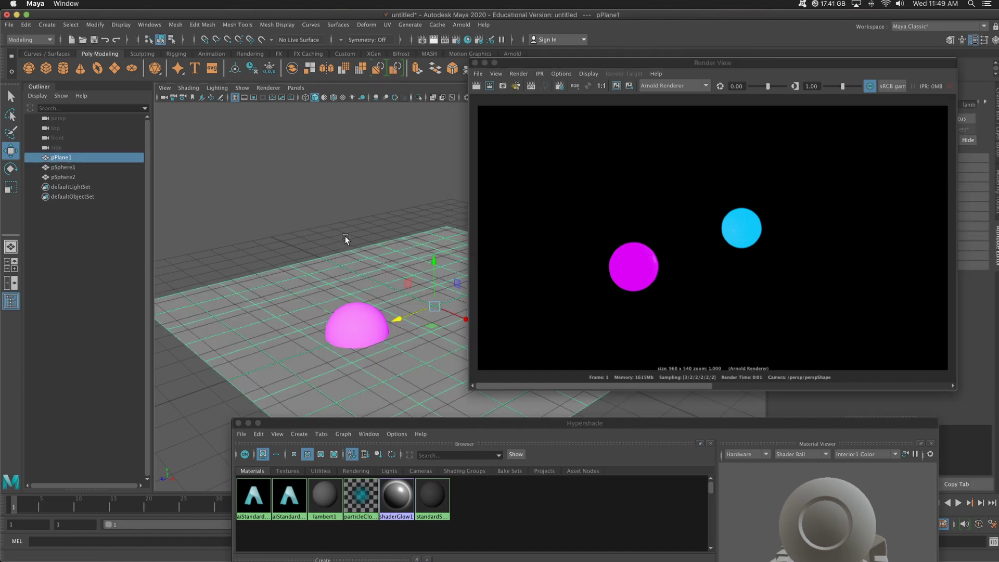
left_click(476, 85)
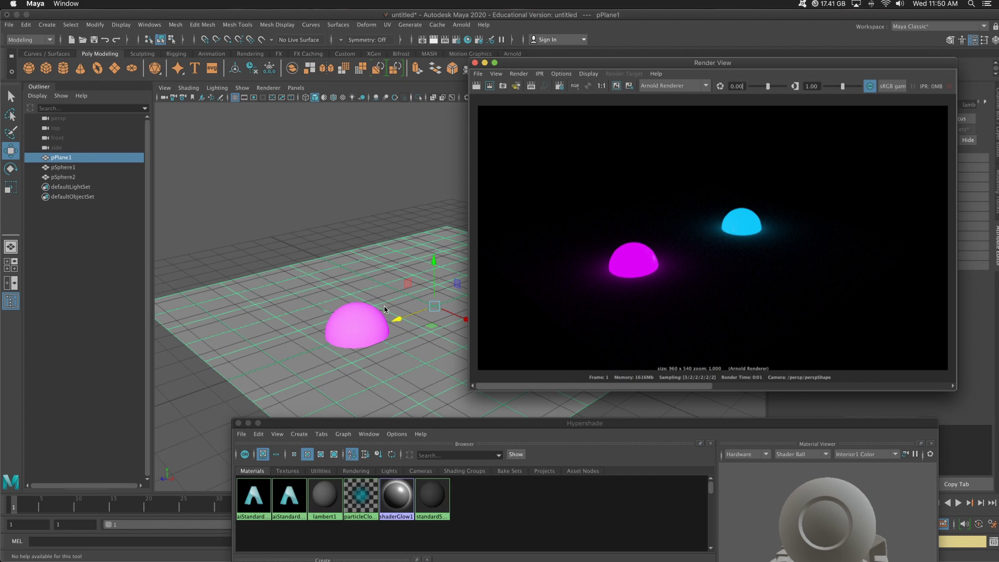
Switch to Google Chrome to browse 'street light fog' image results for haze reference
mouse_move(2, 181)
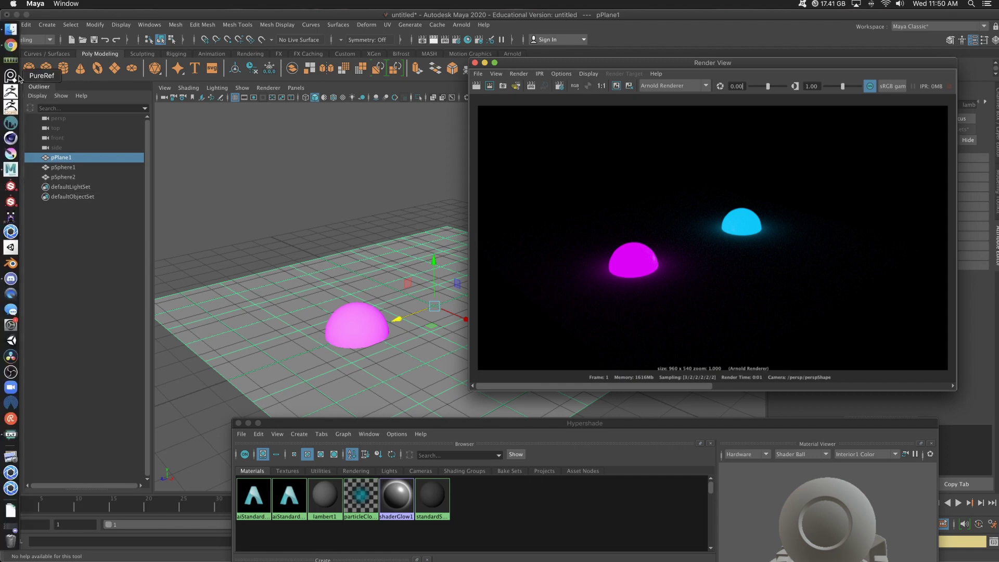
left_click(12, 47)
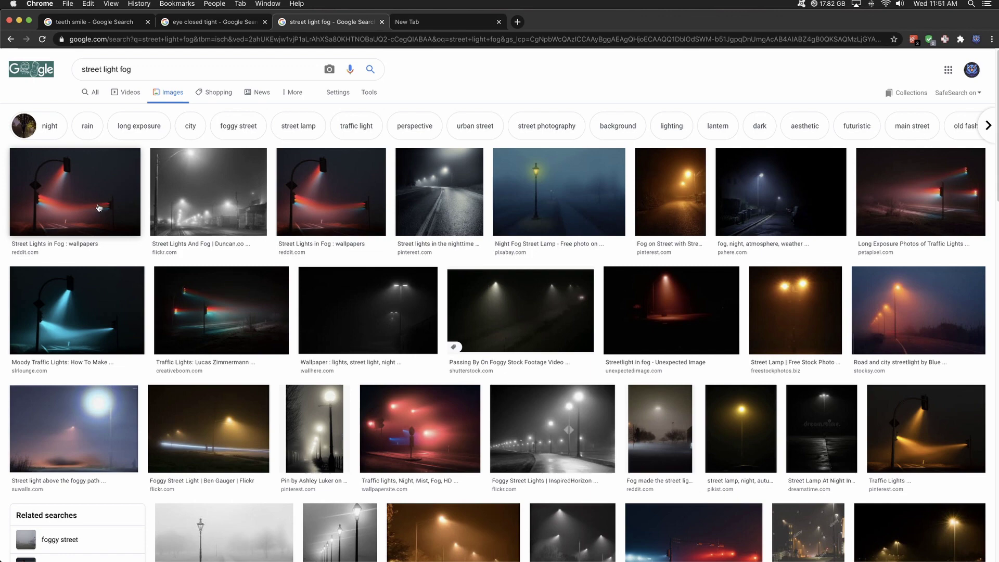
Back in Maya, move the render window aside, enlarge the Hypershade, and close Render View
left_click(19, 21)
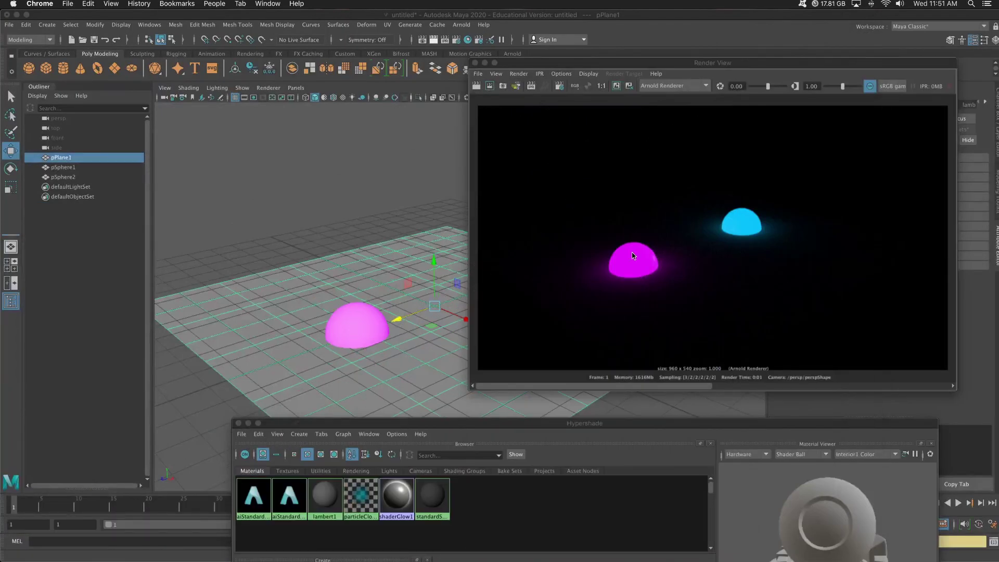
left_click_drag(520, 62, 502, 88)
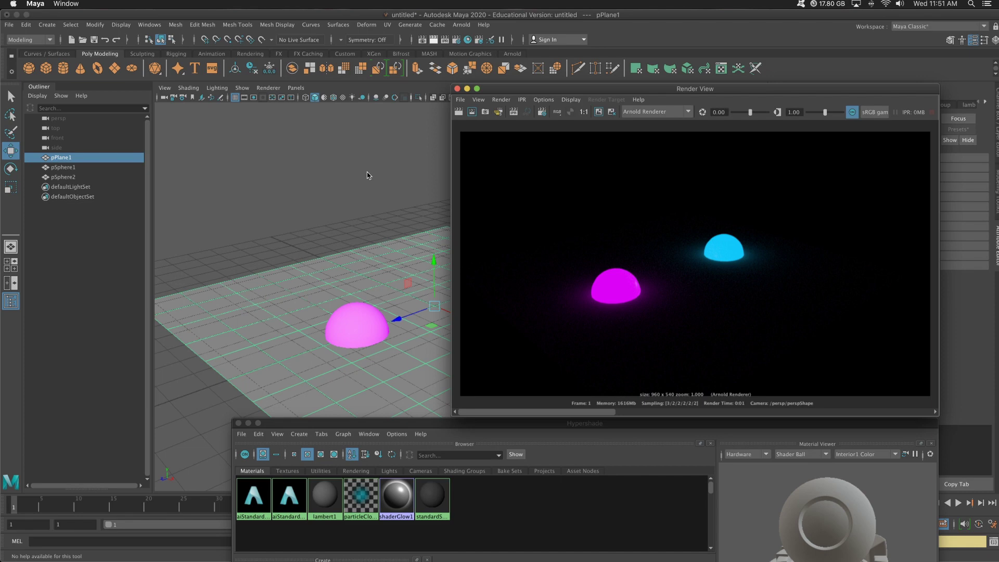
left_click_drag(354, 431, 371, 444)
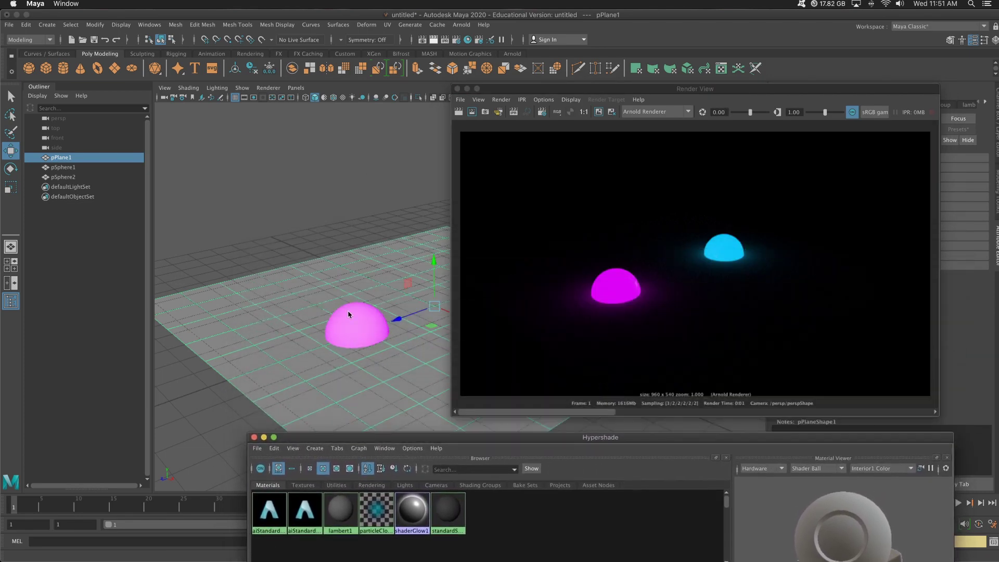
left_click(377, 201)
left_click(457, 88)
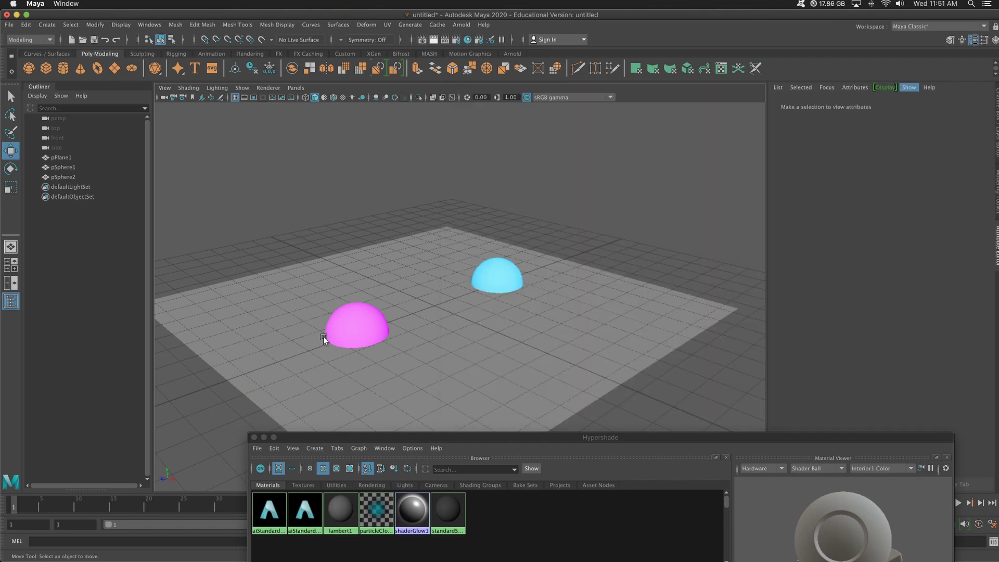
Drag the lambert1 material onto the magenta and blue hemispheres
left_click(352, 326)
middle_click_drag(336, 506, 377, 315)
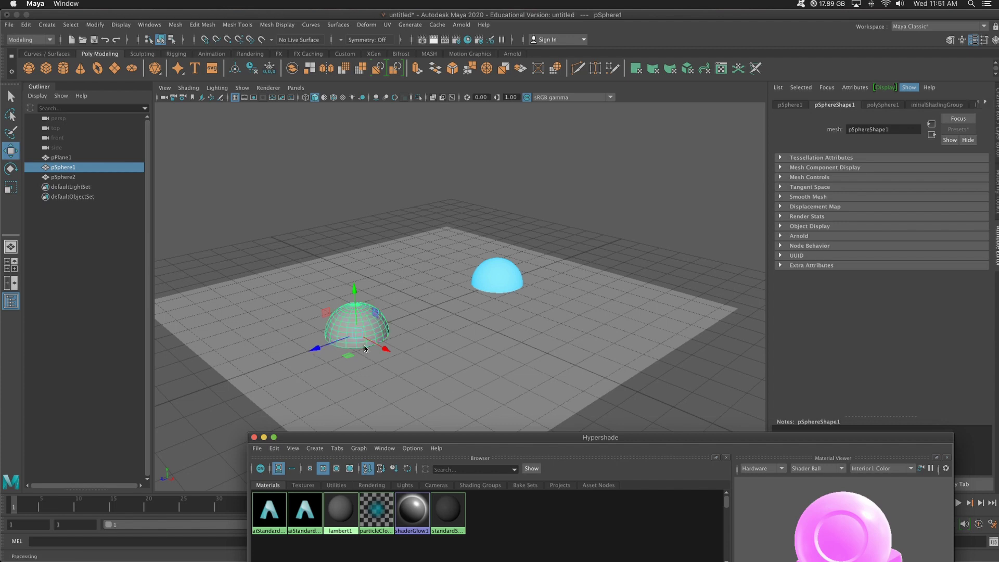
middle_click_drag(346, 517, 508, 280)
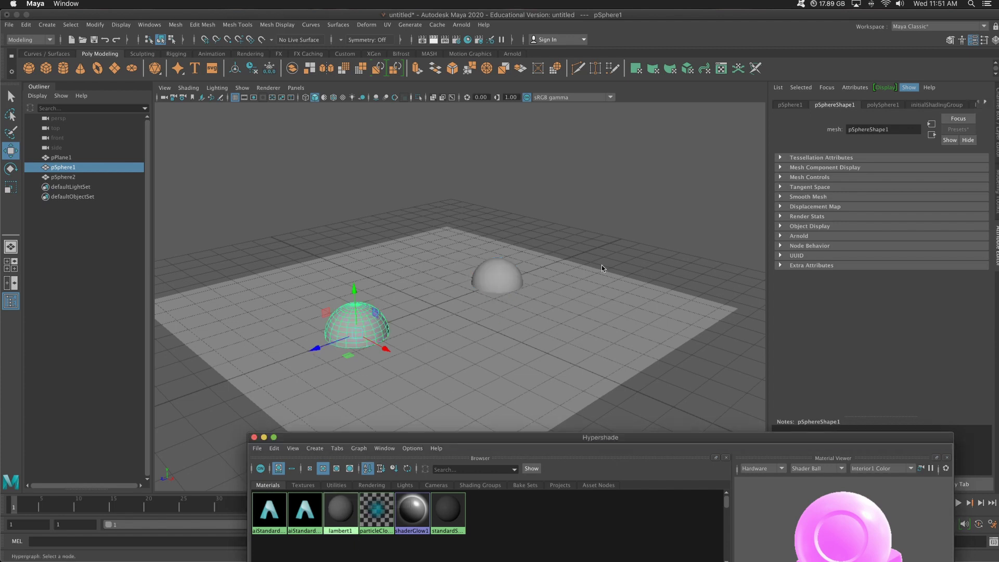
Duplicate the front and back hemispheres with Ctrl+D
left_click(589, 237)
left_click(375, 329)
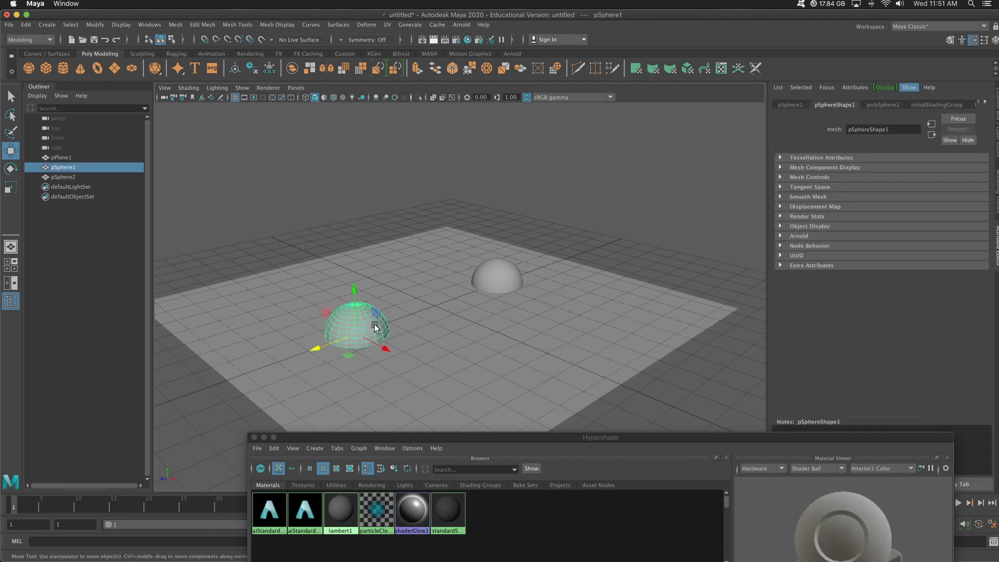
key("ctrl+d")
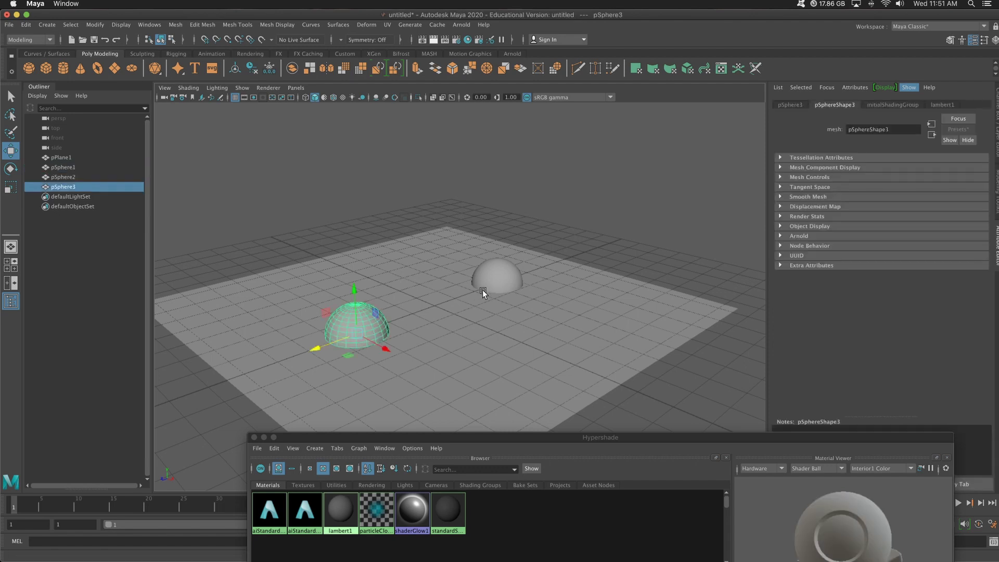
left_click(501, 273)
key("ctrl+d")
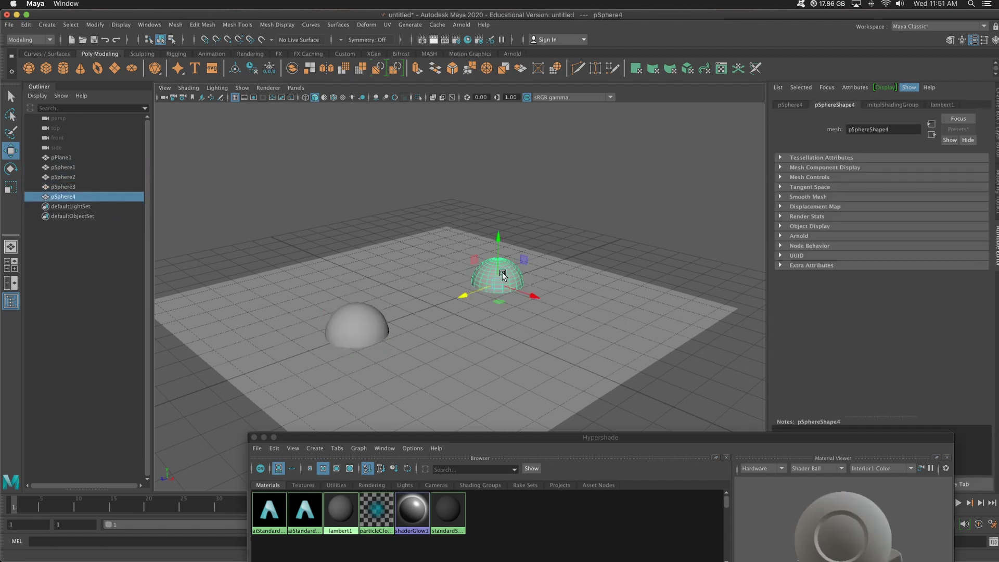
Rename pSphere1 to 'light' in the Outliner
left_click(70, 158)
middle_click_drag(70, 158, 76, 170)
left_click(76, 170)
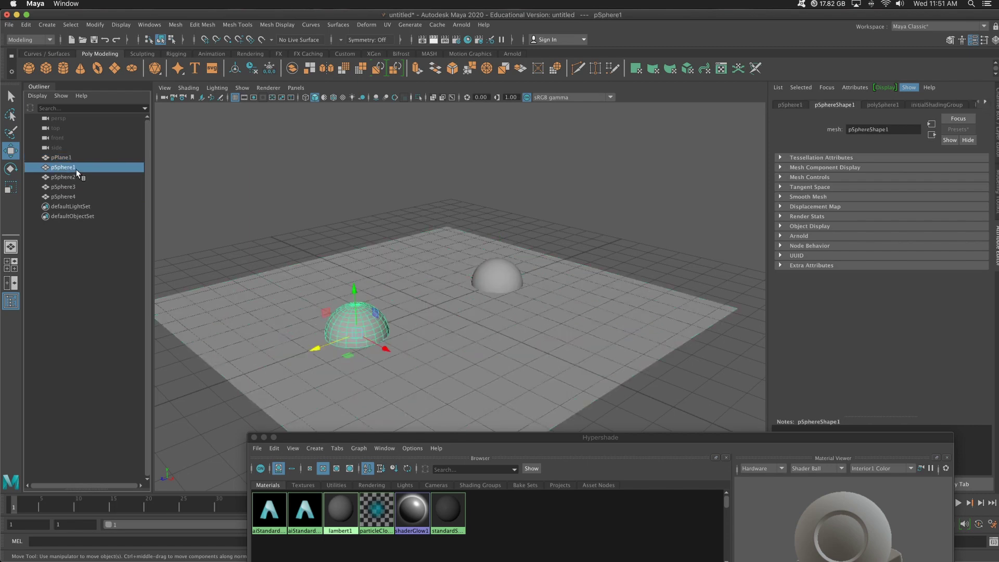
left_click(74, 176)
left_click(76, 187)
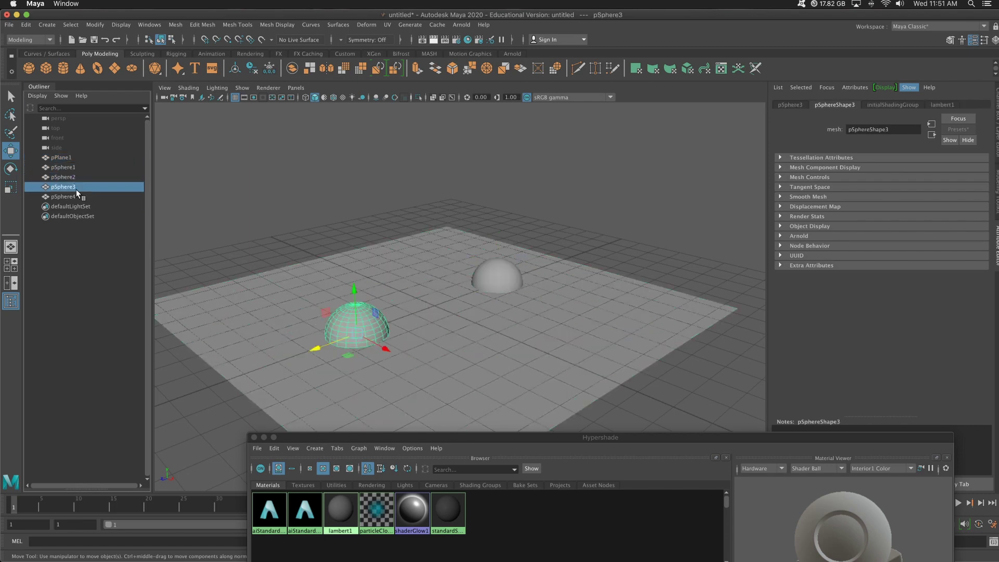
left_click(81, 171)
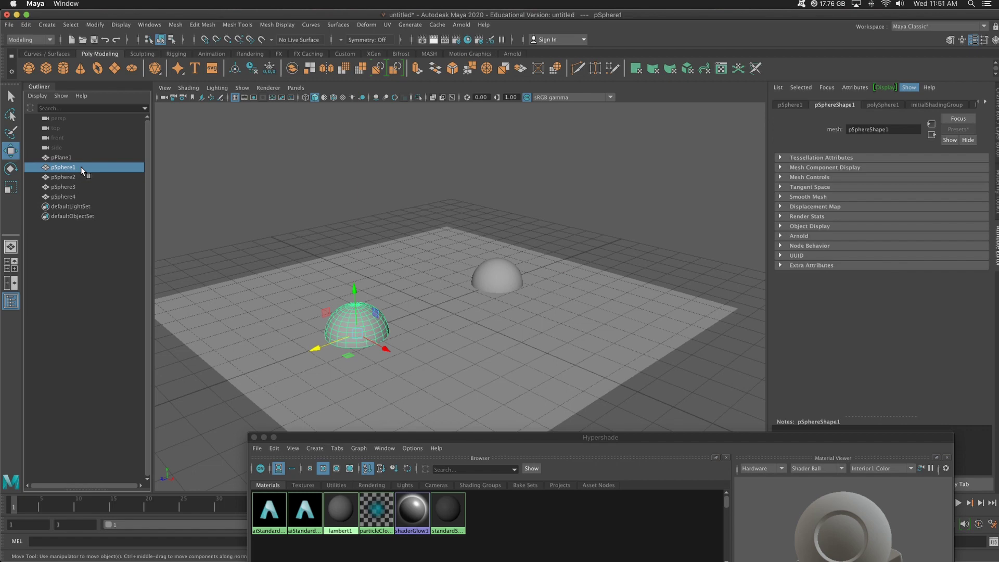
double_click(80, 167)
key("BackSpace")
type("light")
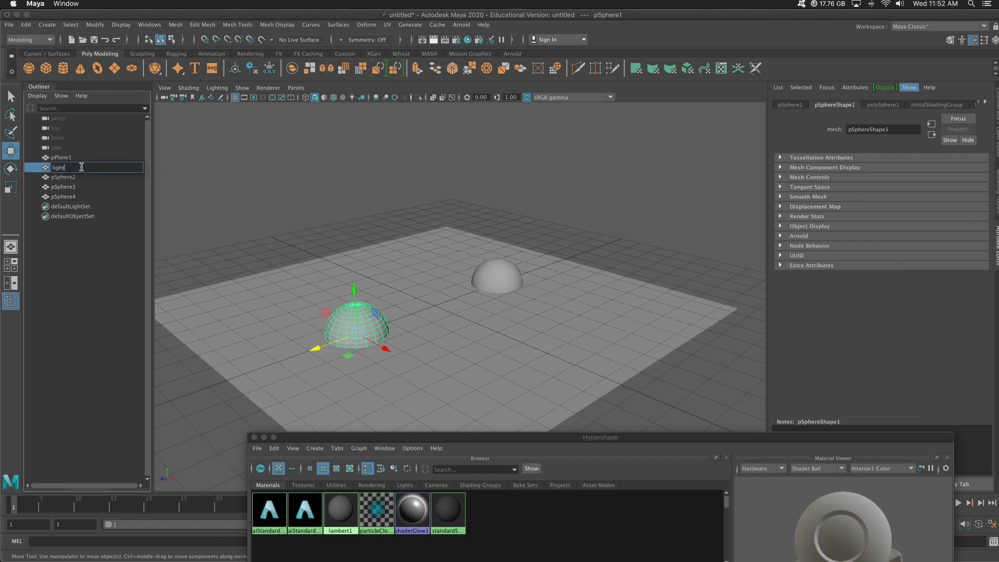
key("Return")
Rename the back duplicate hemisphere pSphere4 to 'light_2'
left_click(483, 282)
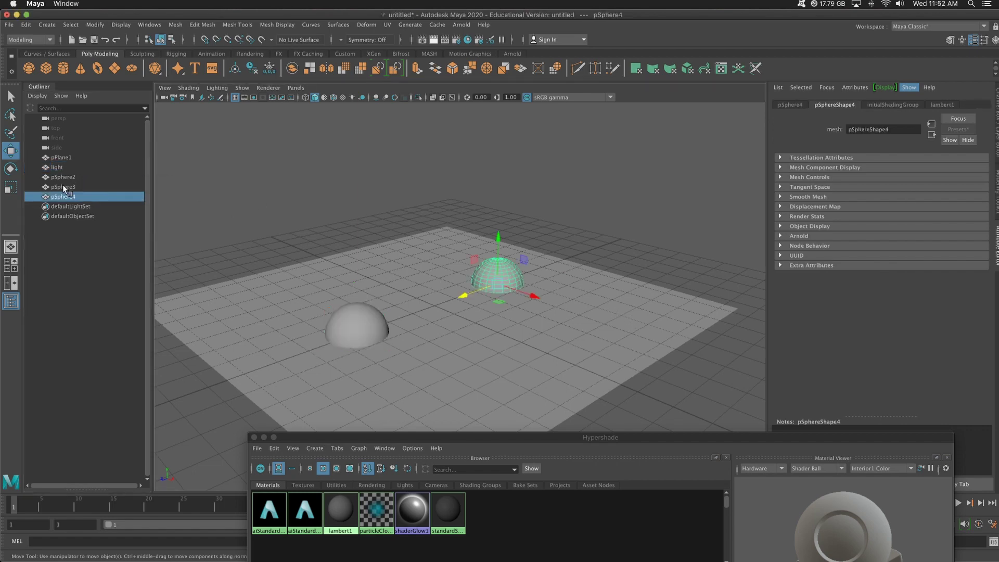
double_click(68, 196)
key("BackSpace")
type("light")
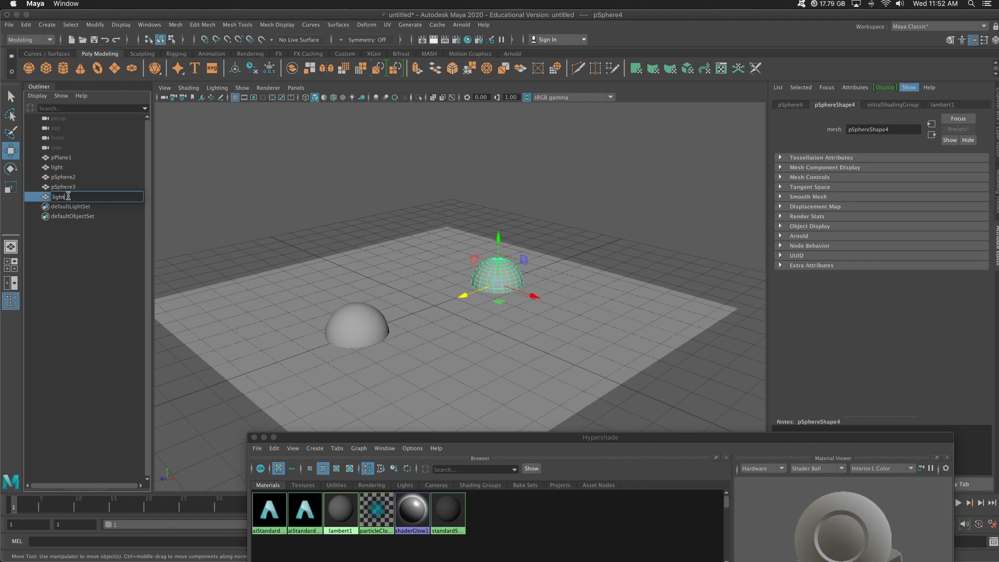
type("_2")
key("Return")
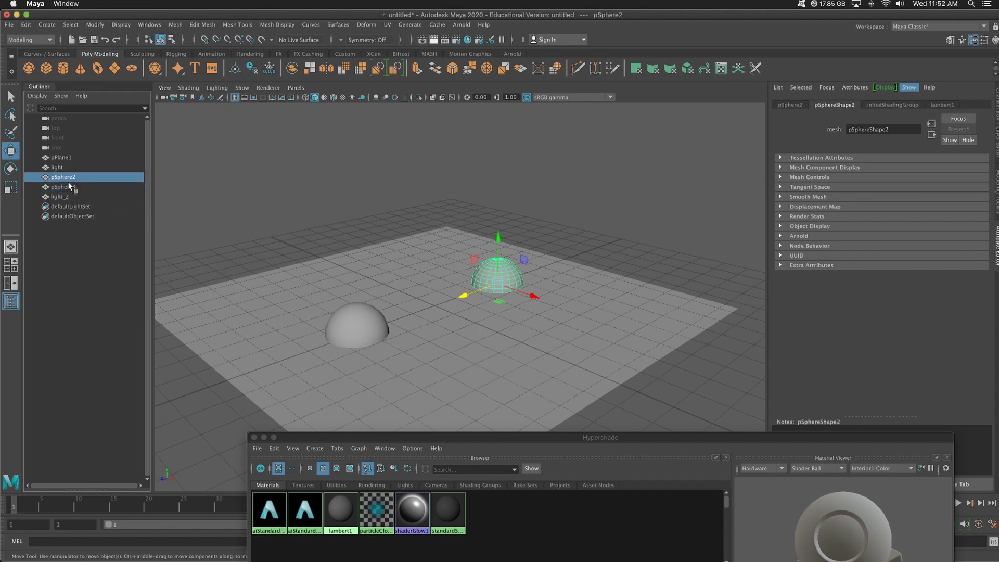
Rename pSphere3 to 'ball1'
left_click(68, 185)
left_click(68, 167)
left_click(70, 177)
left_click(73, 187)
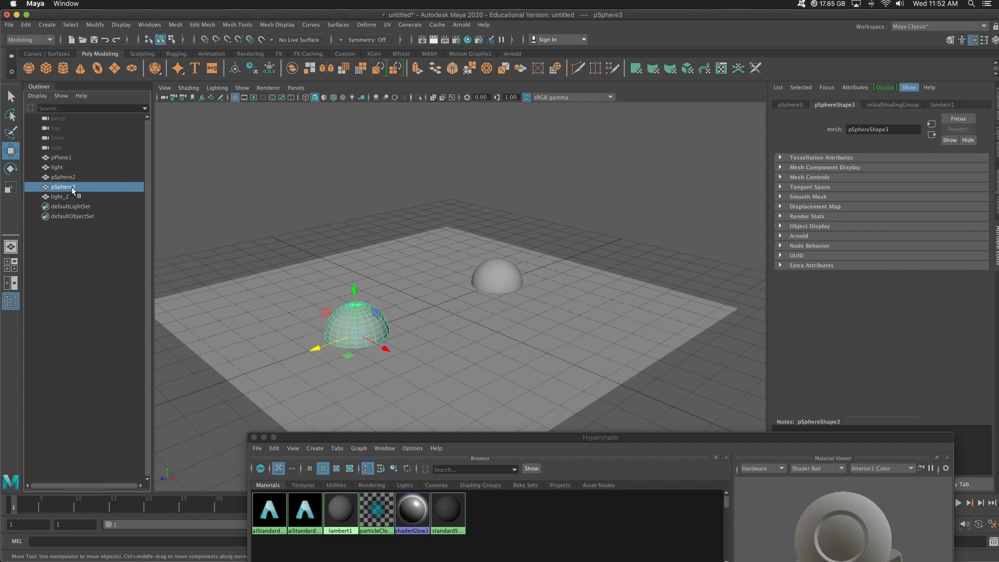
double_click(72, 187)
type("ball1")
key("Return")
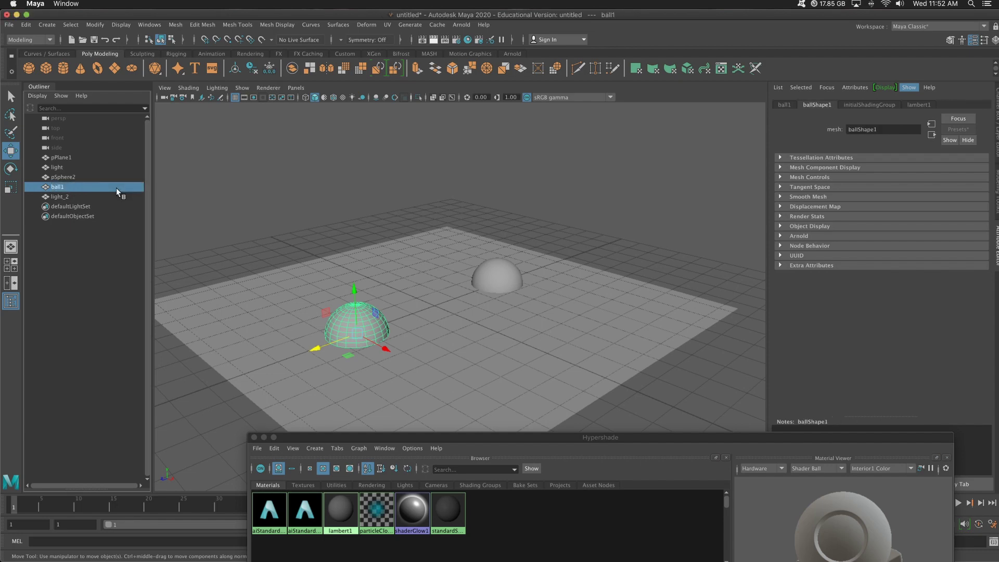
Rename pSphere2 to 'ball2' and select the light hemisphere
left_click(75, 178)
double_click(76, 178)
type("ball2")
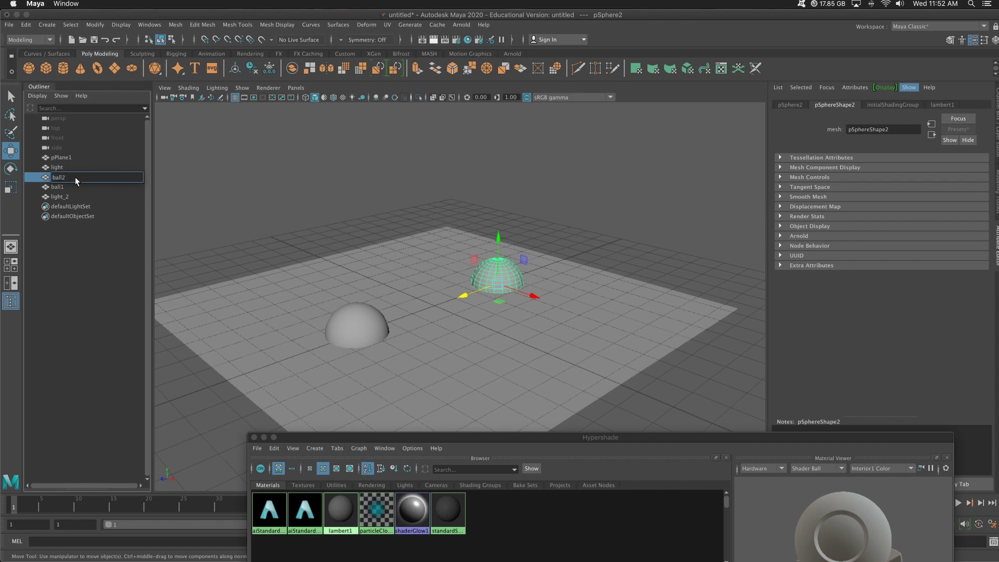
key("Return")
middle_click_drag(76, 178, 58, 162)
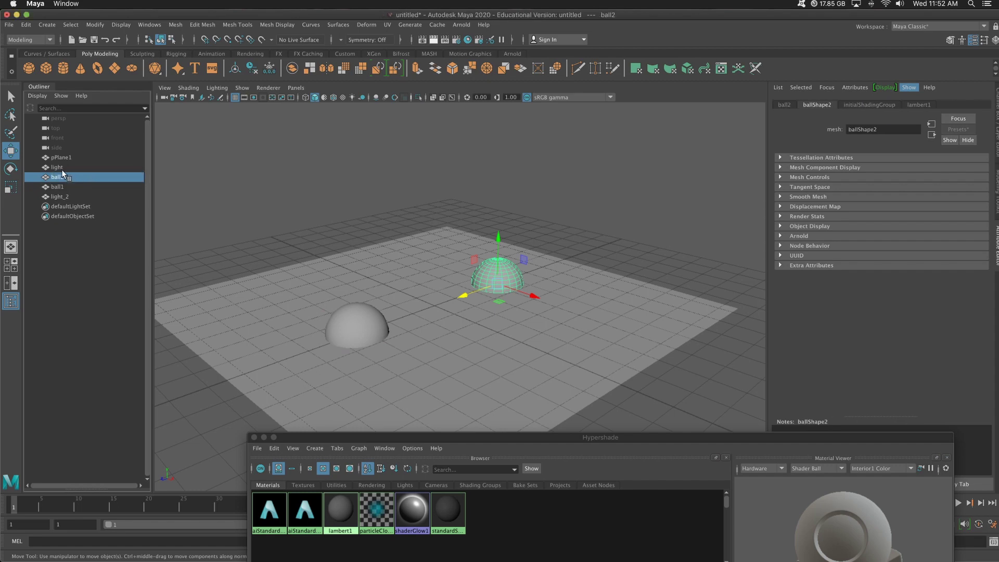
left_click(61, 177)
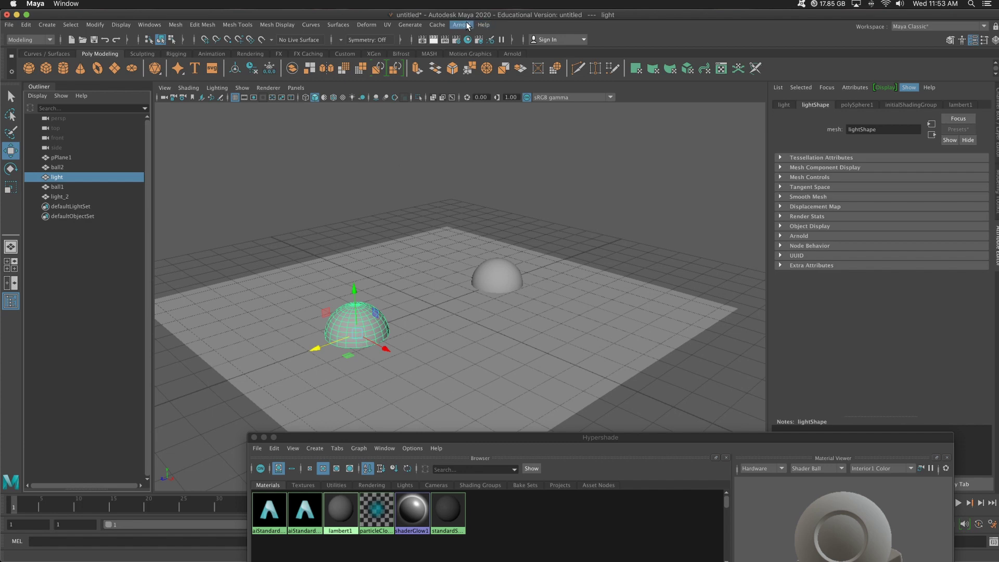
Convert only the 'light' hemisphere into an Arnold mesh light and run a test render
left_click(55, 197, "ctrl")
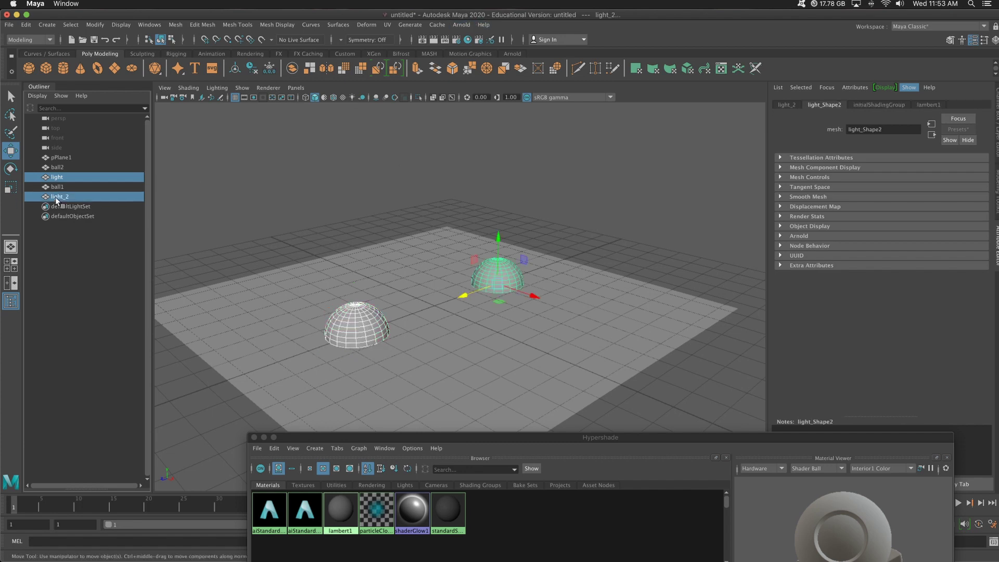
left_click(64, 177)
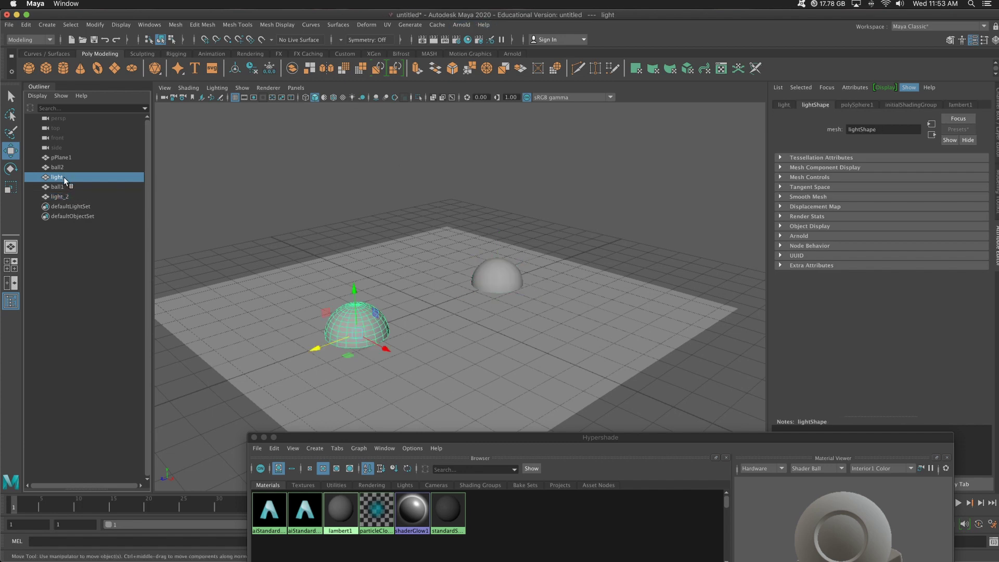
left_click(460, 25)
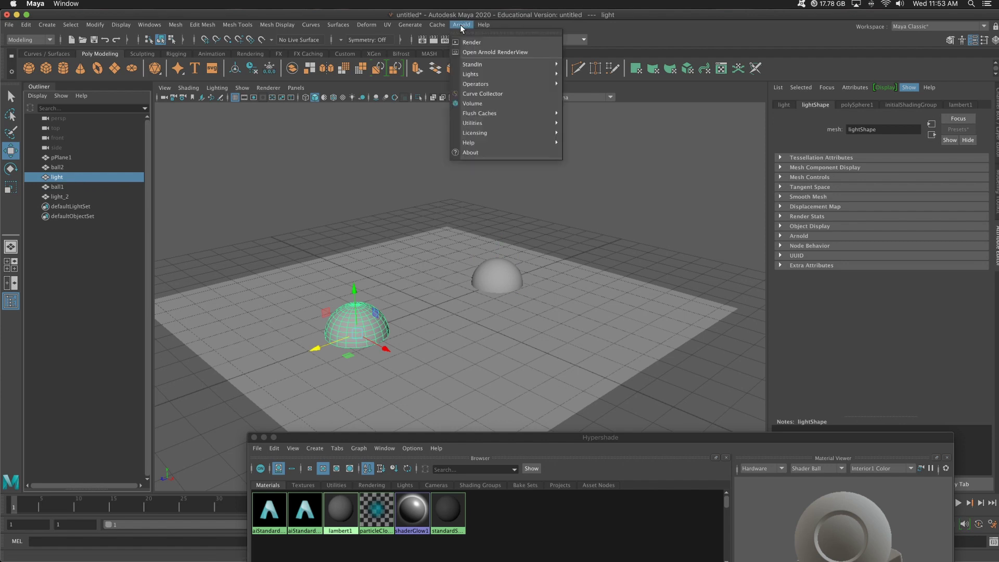
mouse_move(478, 78)
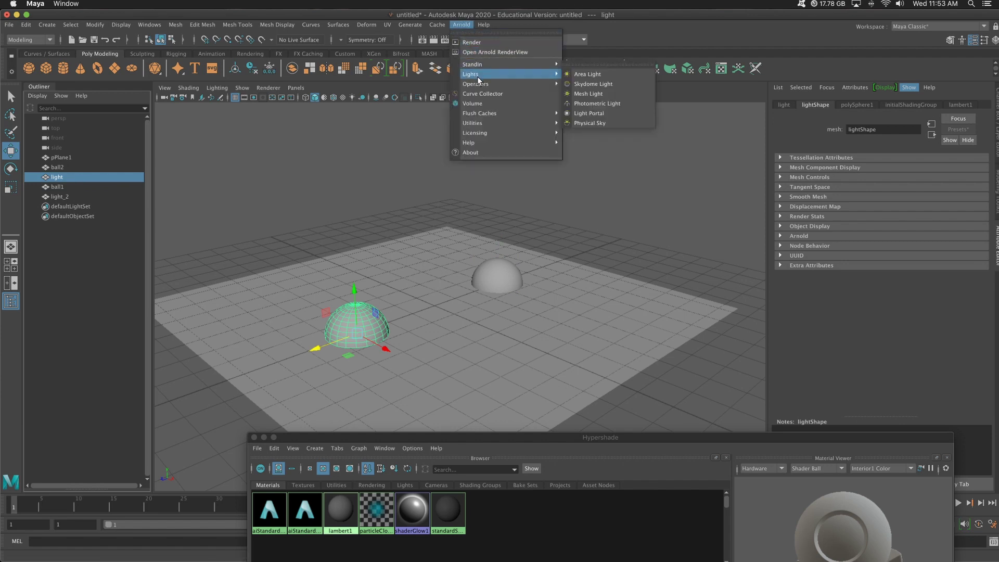
left_click(603, 94)
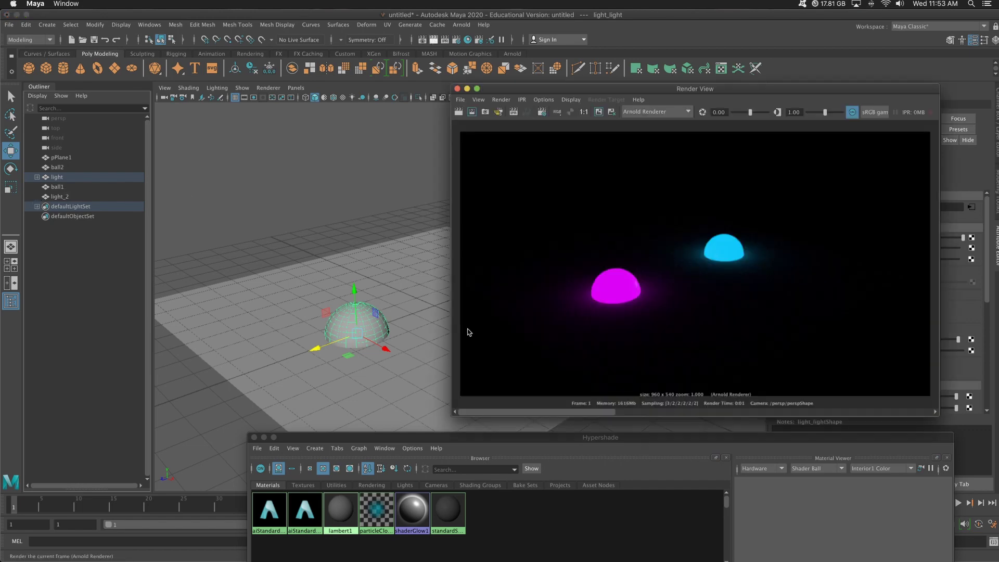
left_click(434, 40)
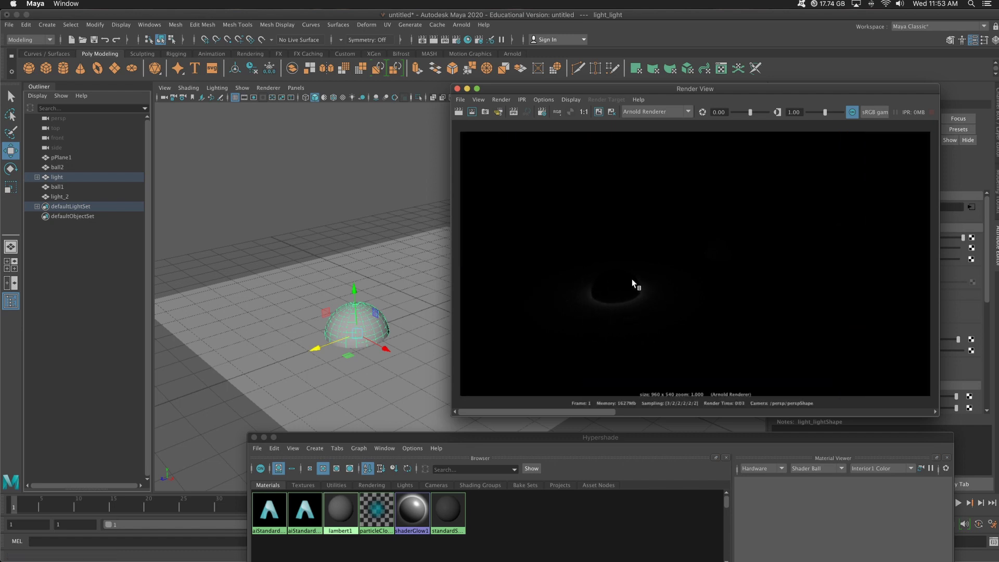
left_click(457, 89)
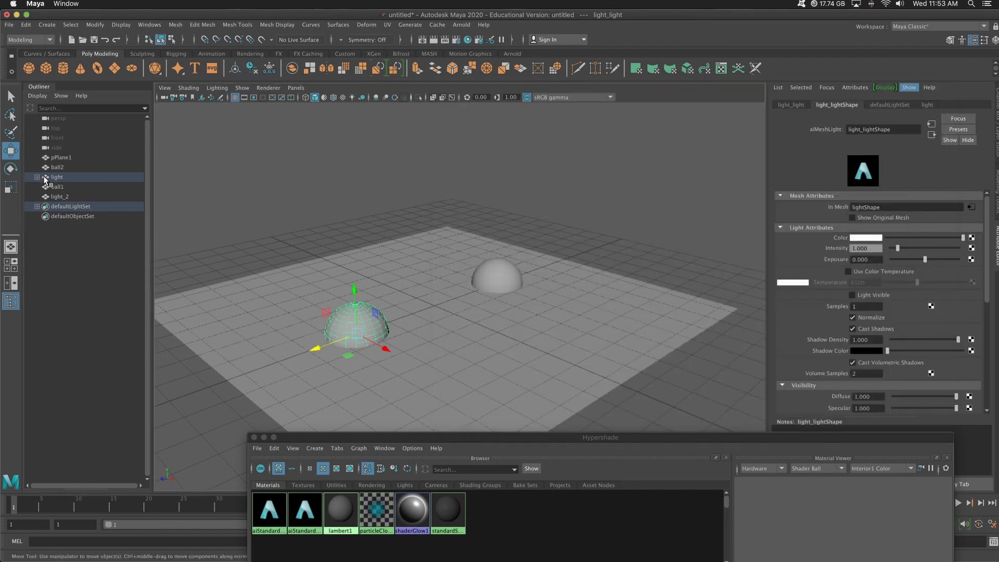
Set the light_light mesh light's colour to magenta
left_click(109, 178)
left_click(380, 172)
left_click(37, 177)
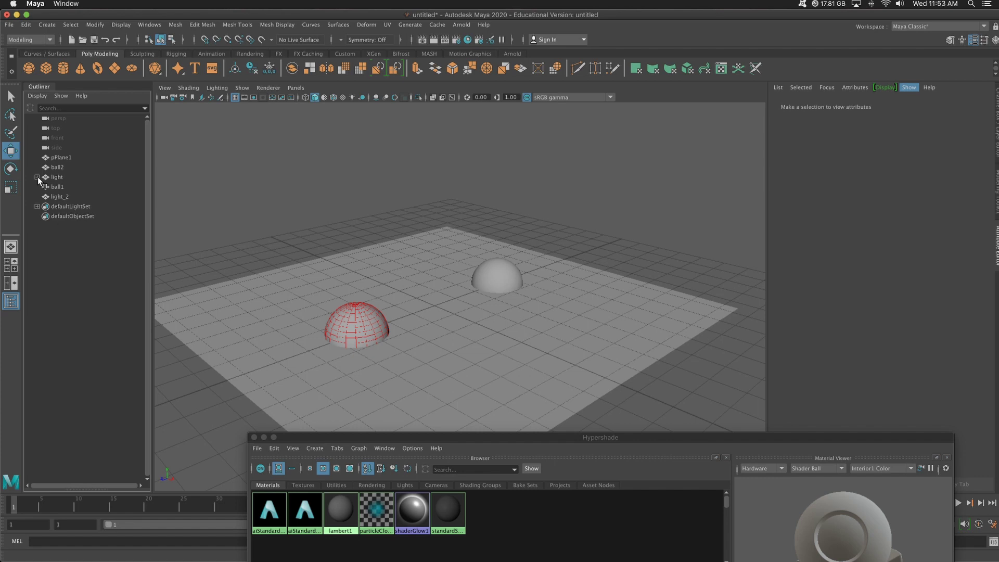
left_click(65, 187)
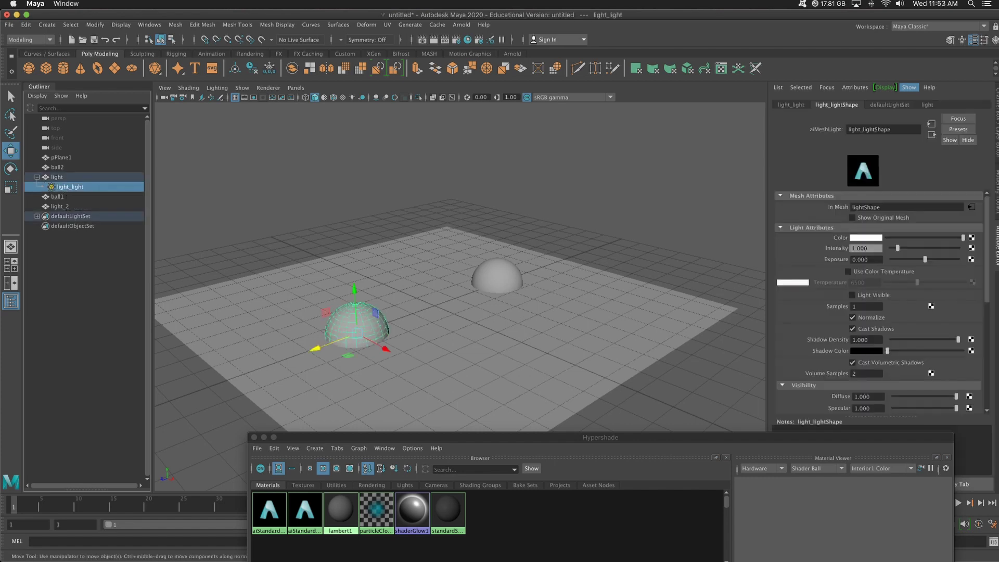
left_click(875, 236)
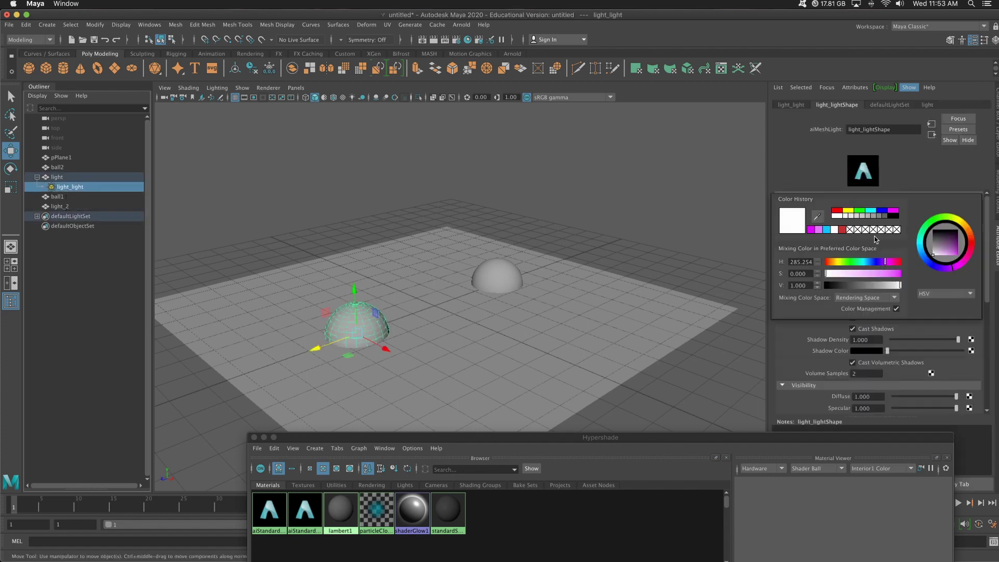
left_click(876, 239)
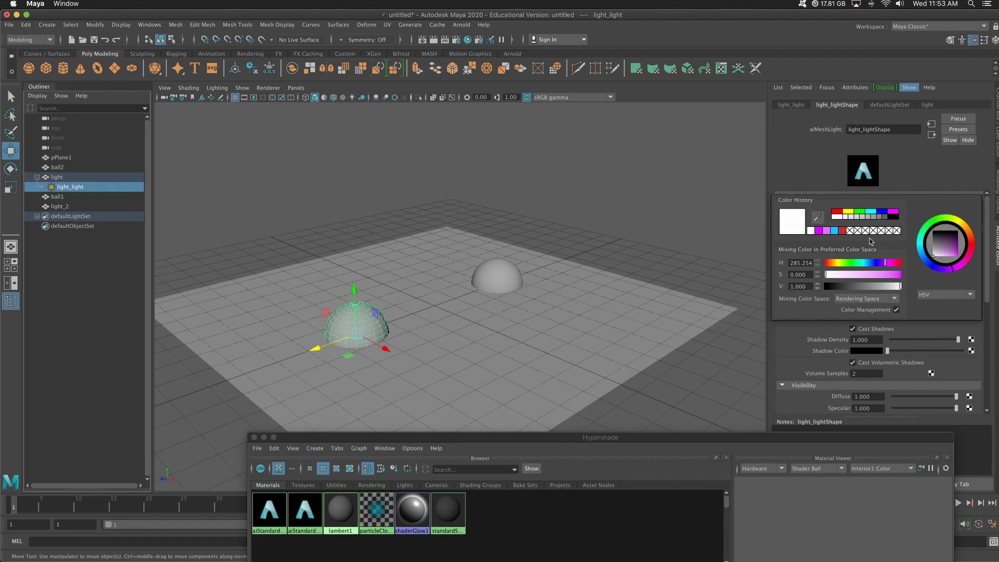
left_click(820, 232)
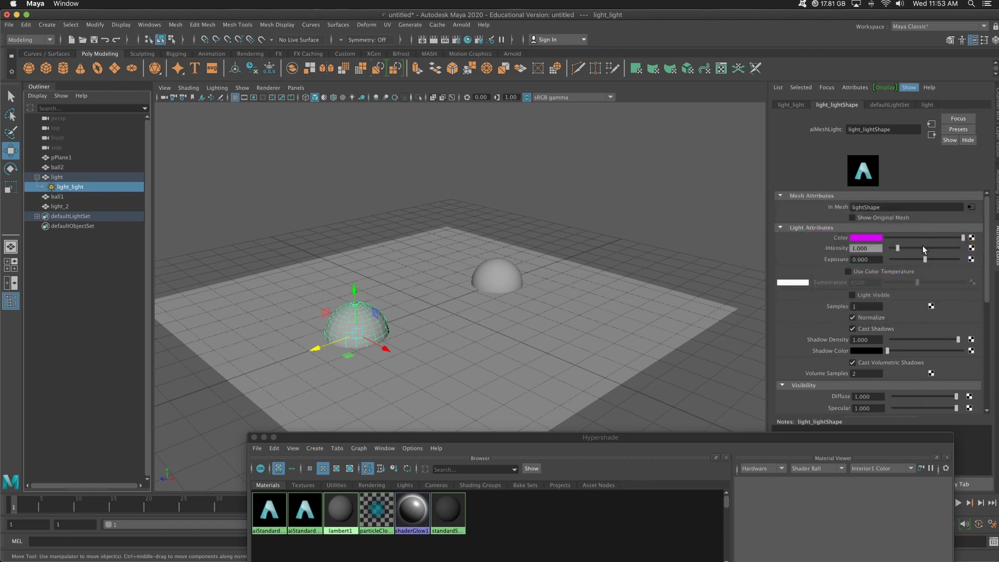
Convert light_2 into an Arnold mesh light coloured cyan and test-render both lights
left_click(66, 207)
left_click(461, 24)
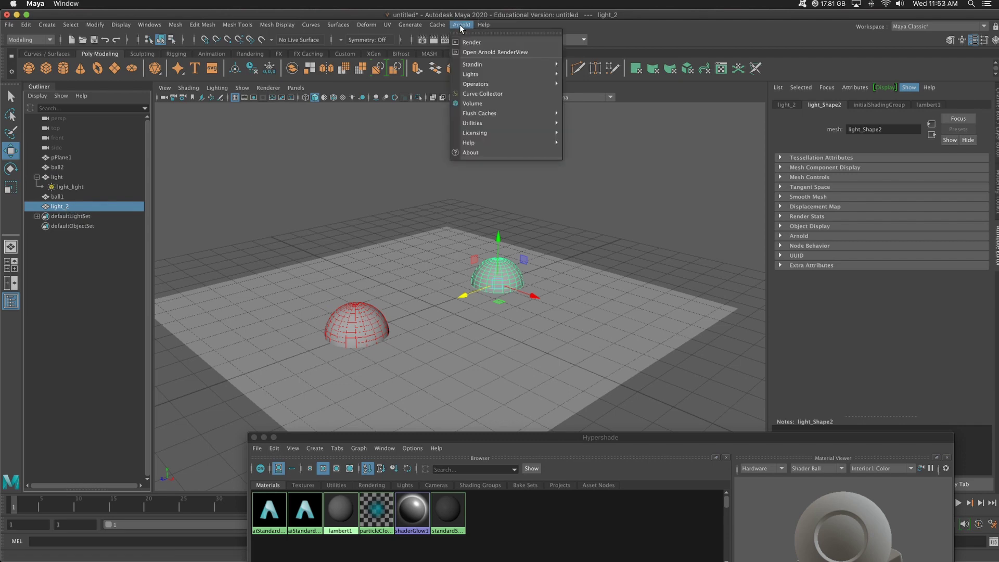
mouse_move(473, 74)
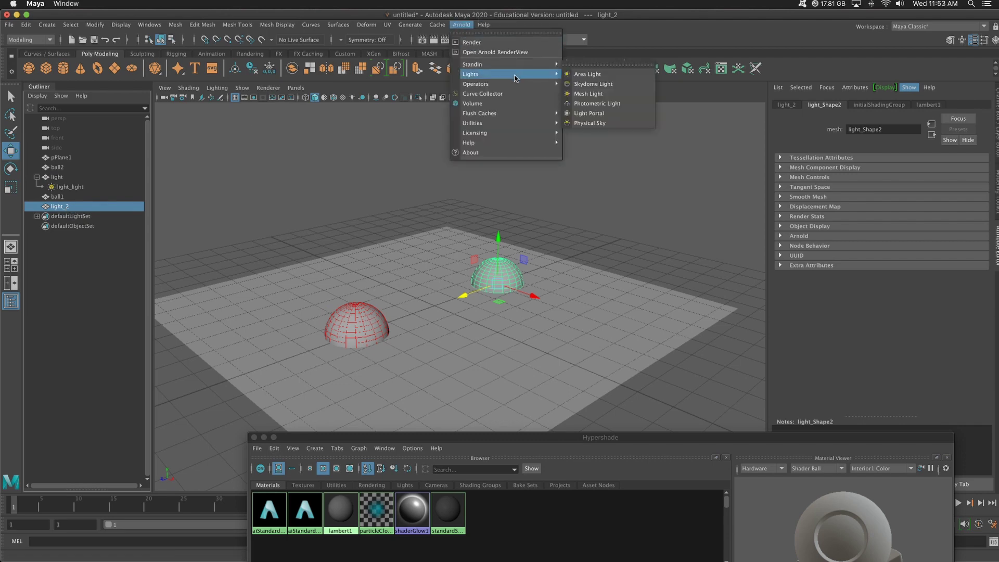
left_click(603, 94)
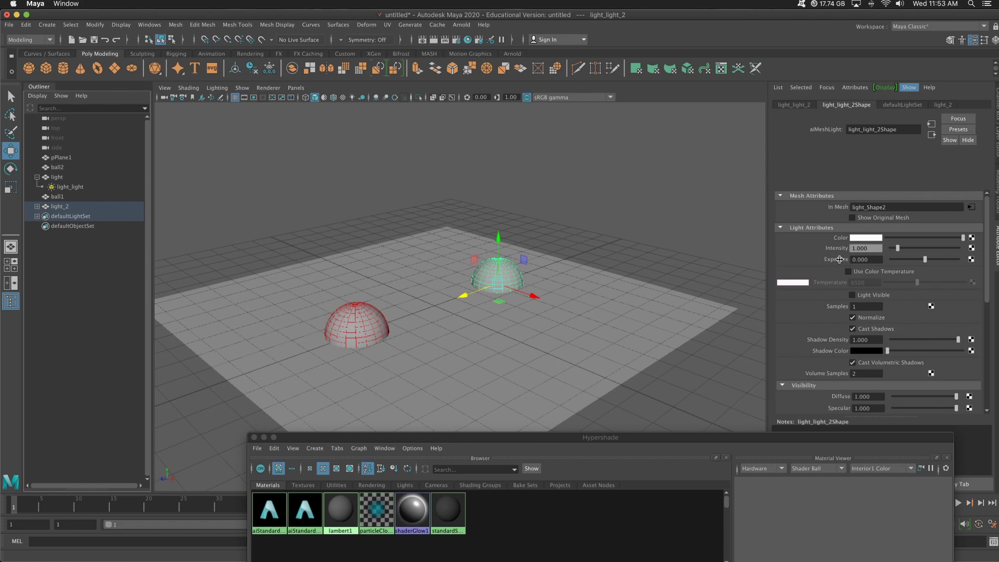
left_click(867, 238)
left_click(830, 233)
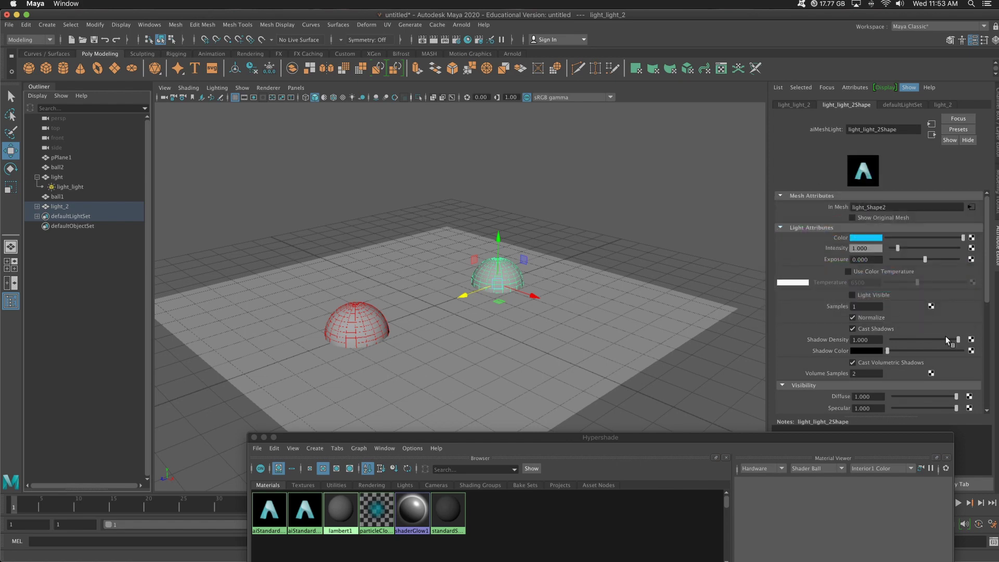
left_click(435, 40)
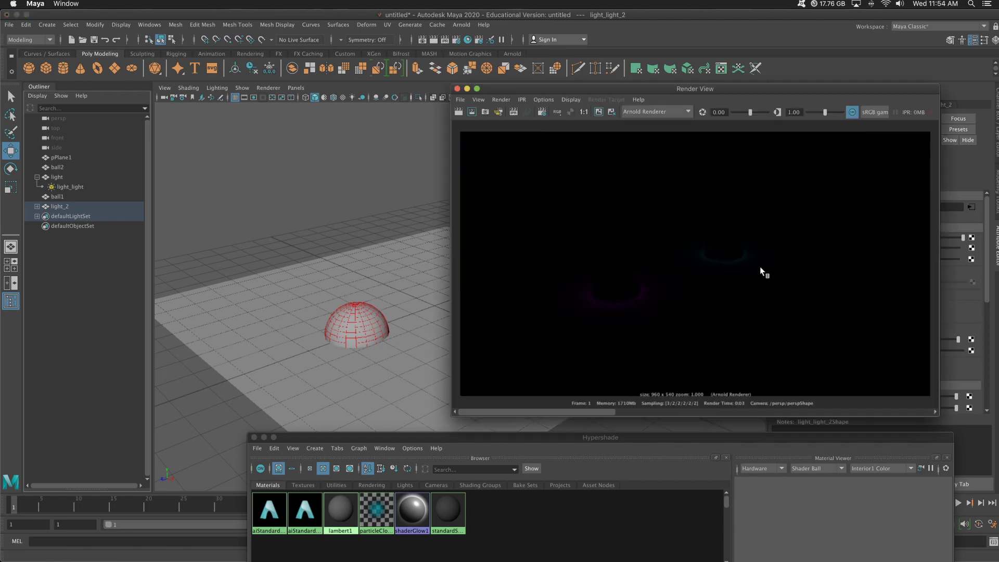
left_click(457, 89)
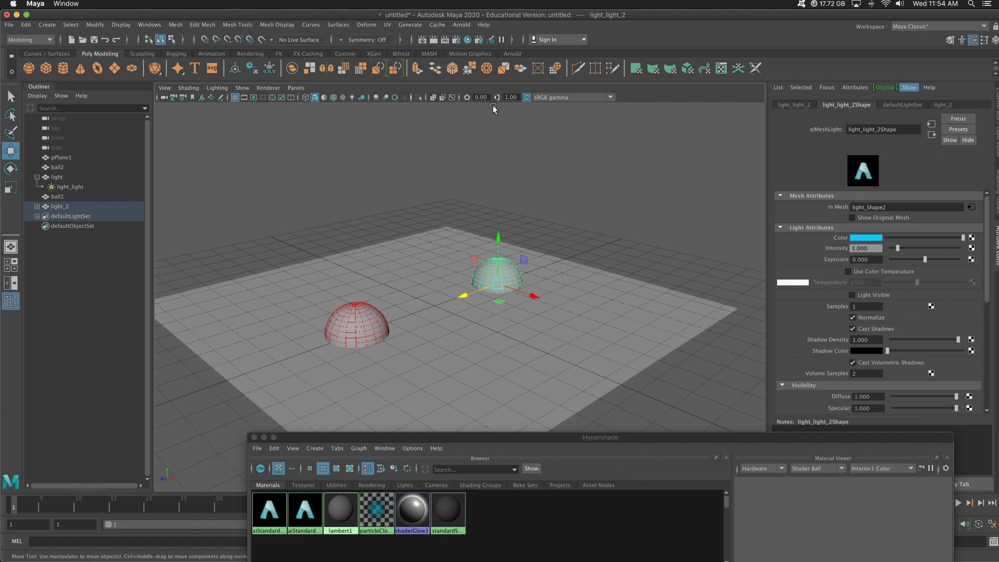
Raise both the cyan and magenta mesh lights to intensity 2 and render
left_click(877, 250)
type("2")
key("Return")
left_click(68, 187)
left_click(872, 248)
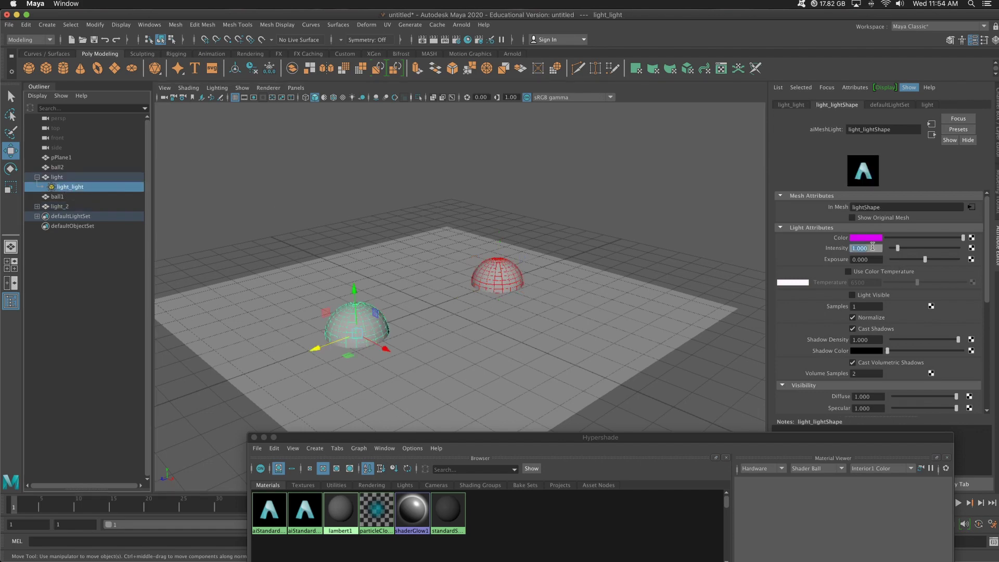
type("2")
key("Return")
left_click(425, 39)
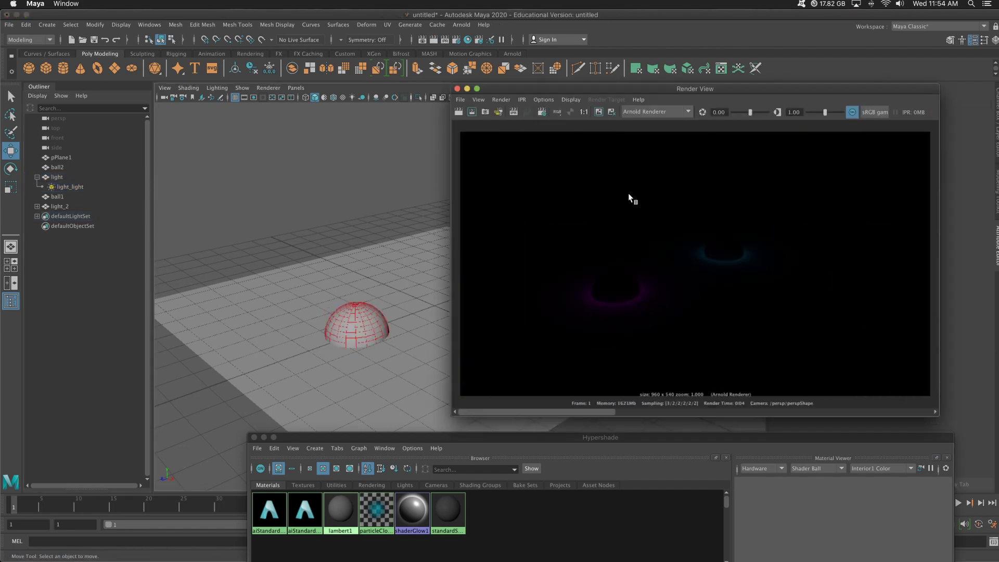
Select ball1 and ball2 and render the current frame
left_click(457, 88)
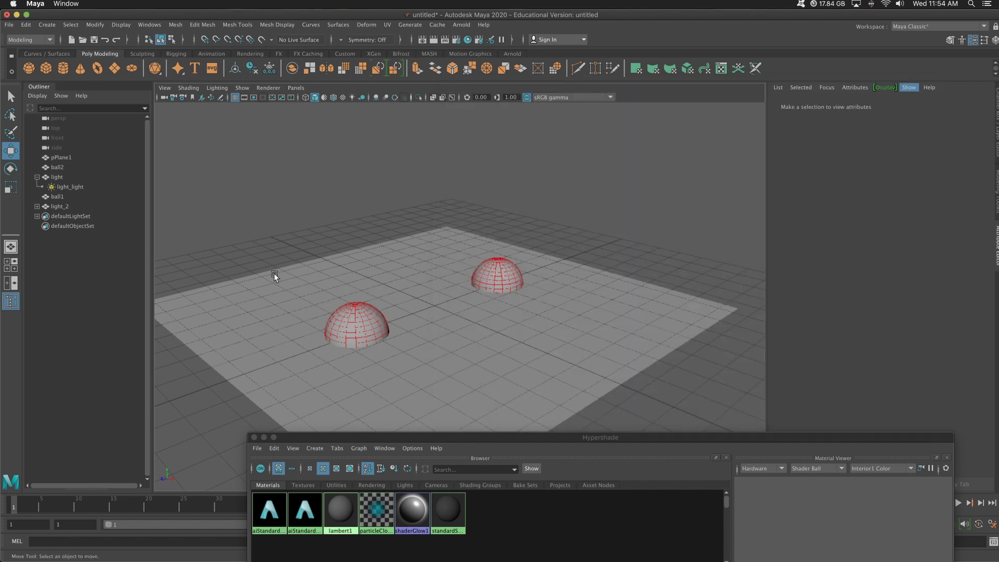
left_click(56, 167)
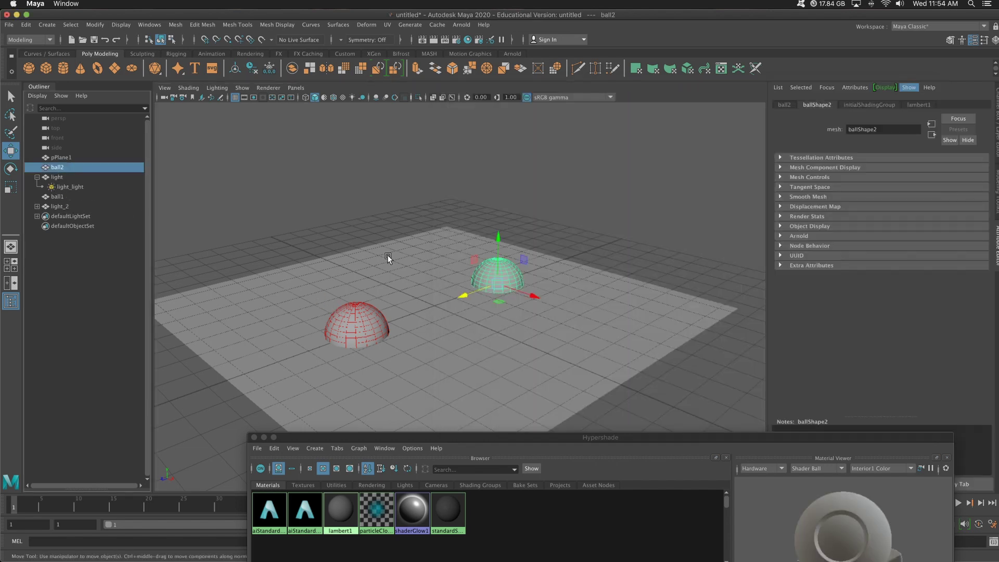
left_click(58, 195)
left_click(66, 167, "ctrl")
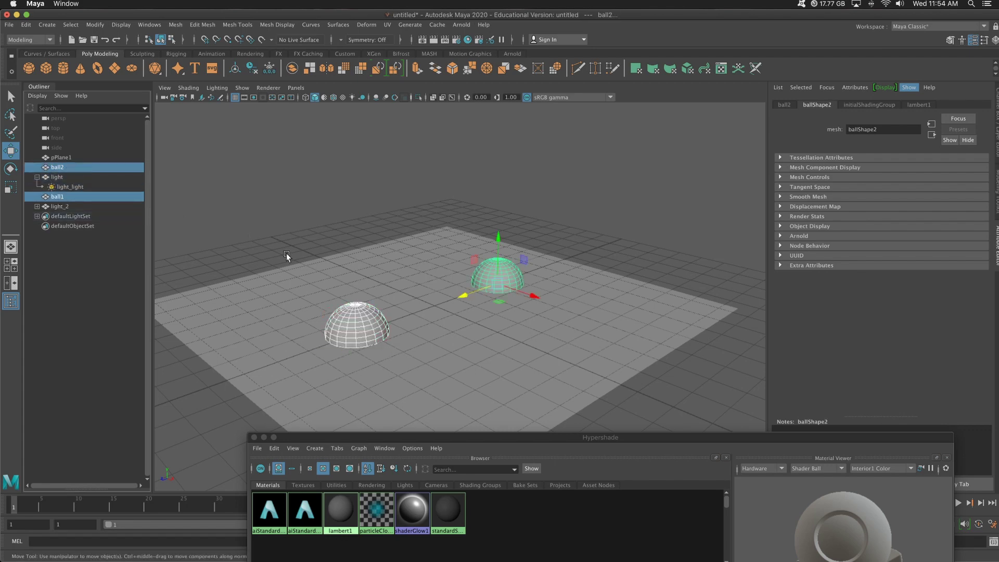
left_click(433, 41)
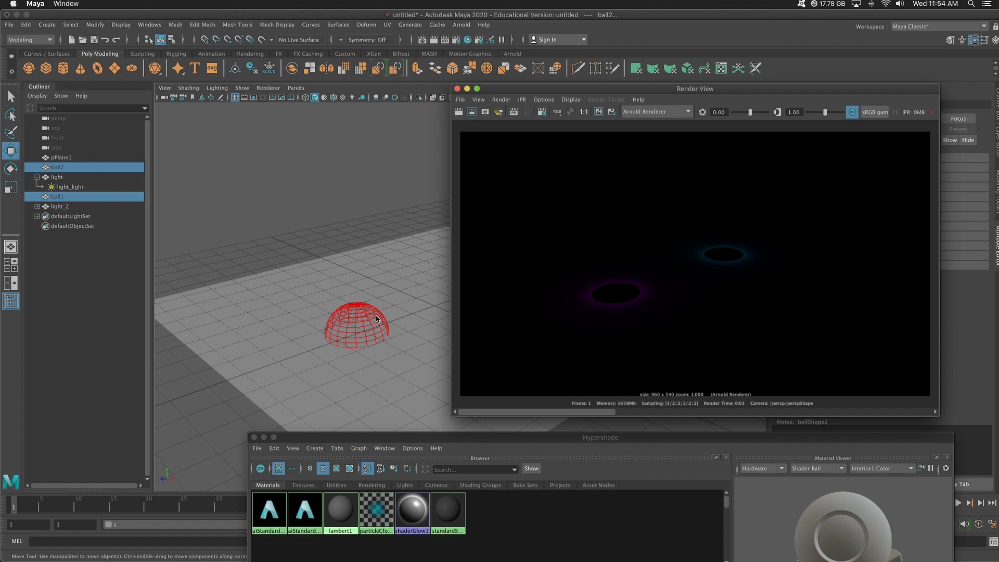
left_click(457, 89)
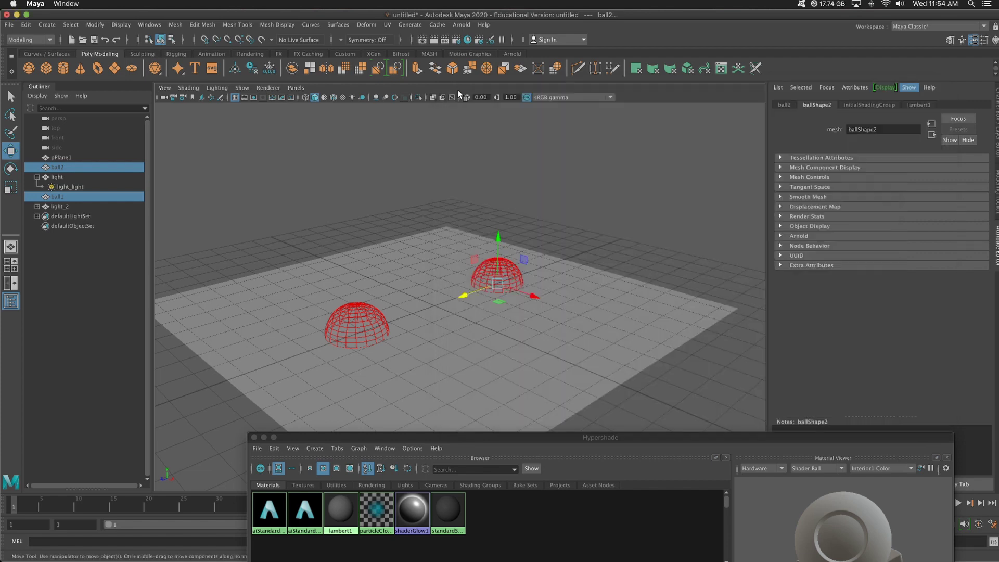
Hide pPlane1 with Ctrl+H, re-render, and scrub the image history to compare renders
left_click(388, 261)
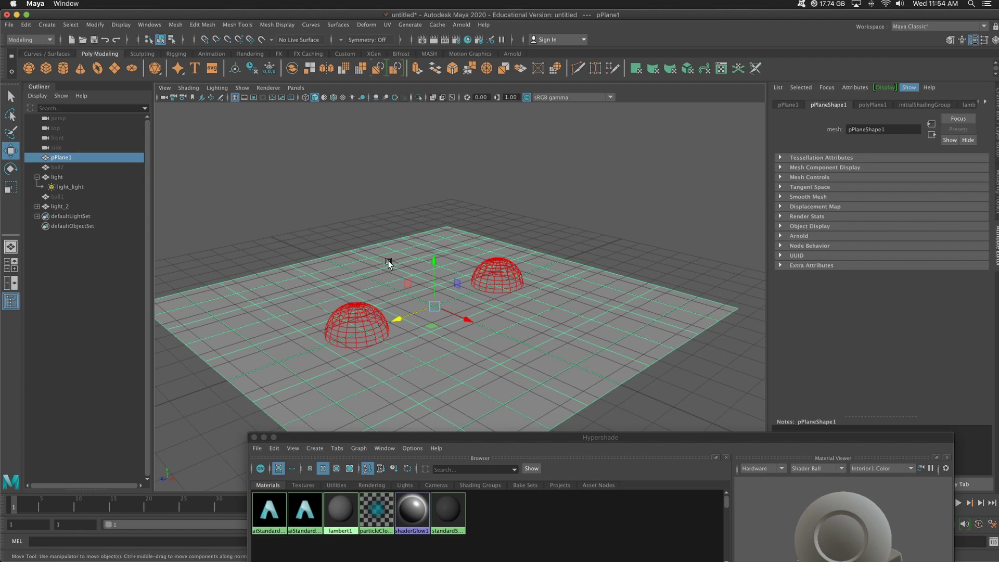
key("ctrl+h")
left_click(434, 39)
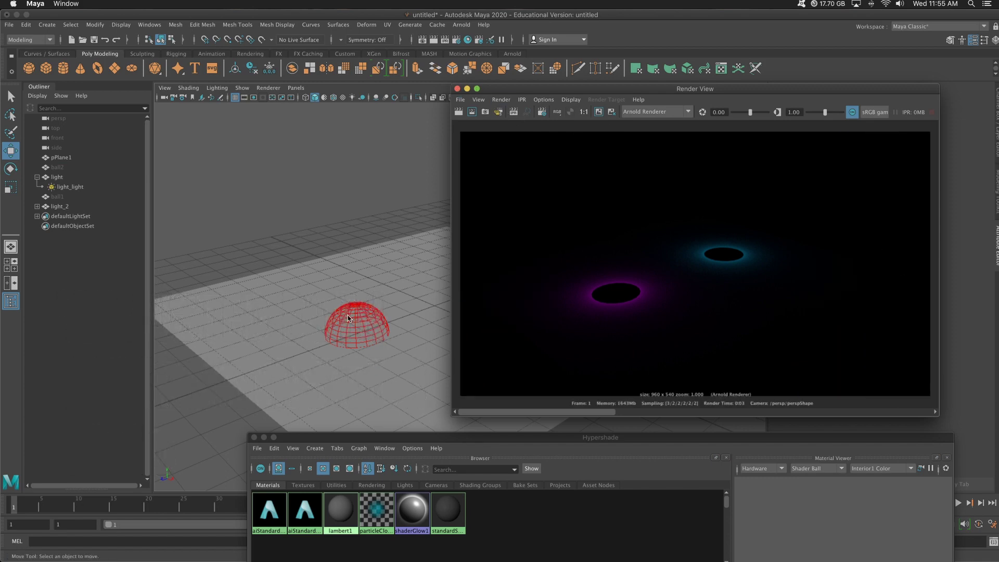
left_click(322, 227)
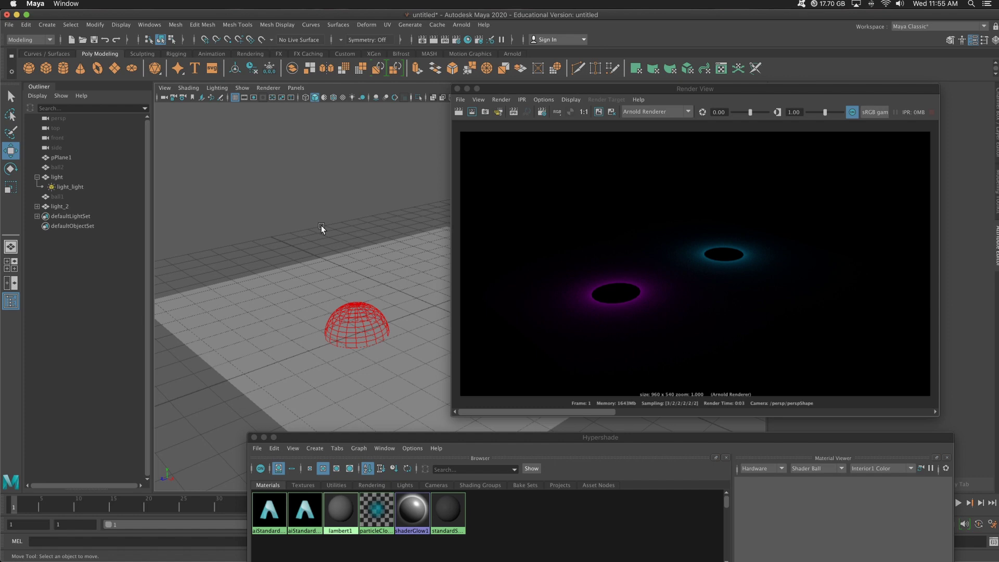
left_click(546, 412)
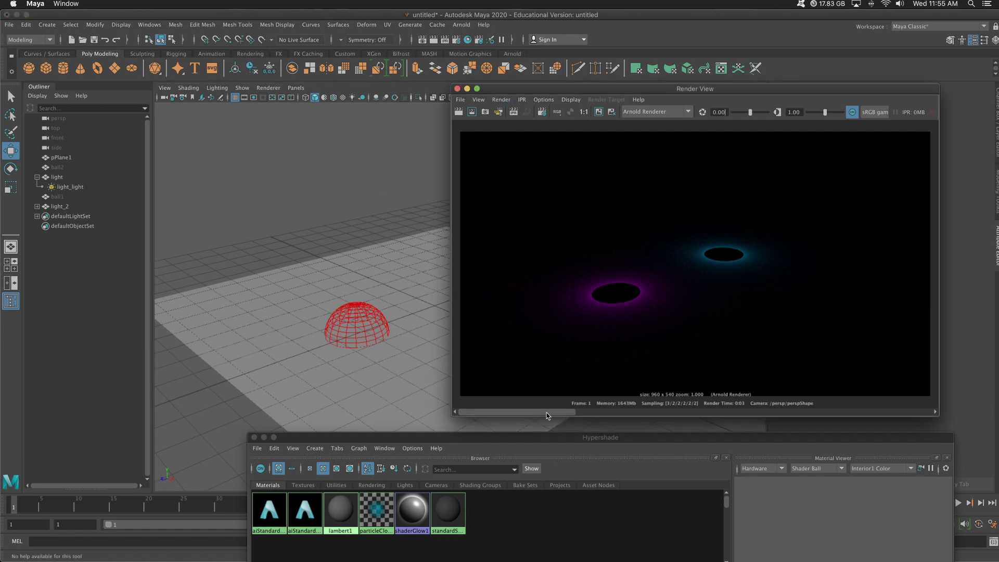
left_click_drag(547, 412, 891, 398)
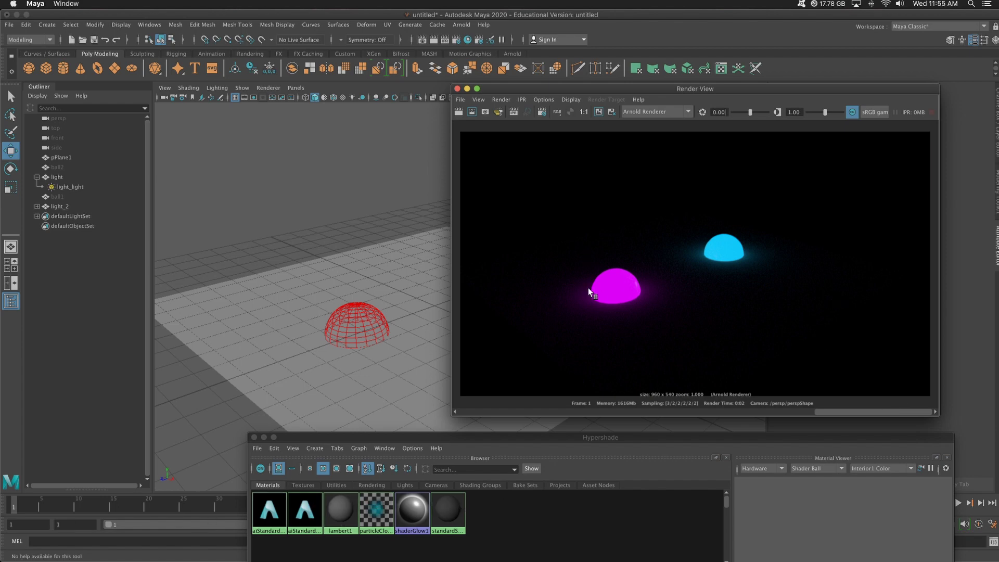
left_click_drag(817, 412, 639, 412)
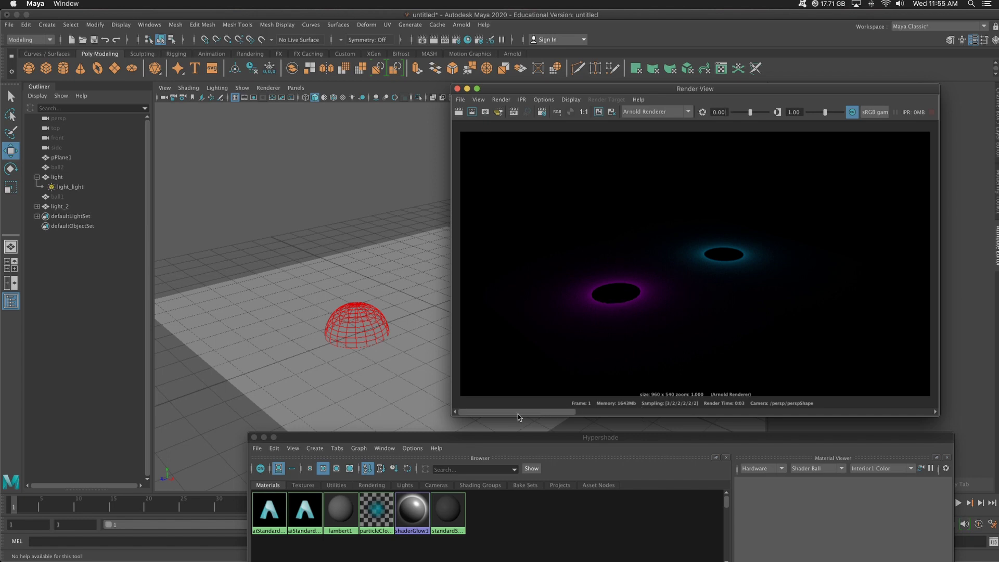
In Arnold Render Settings, create an aiAtmosphereVolume as the Environment atmosphere
left_click(457, 88)
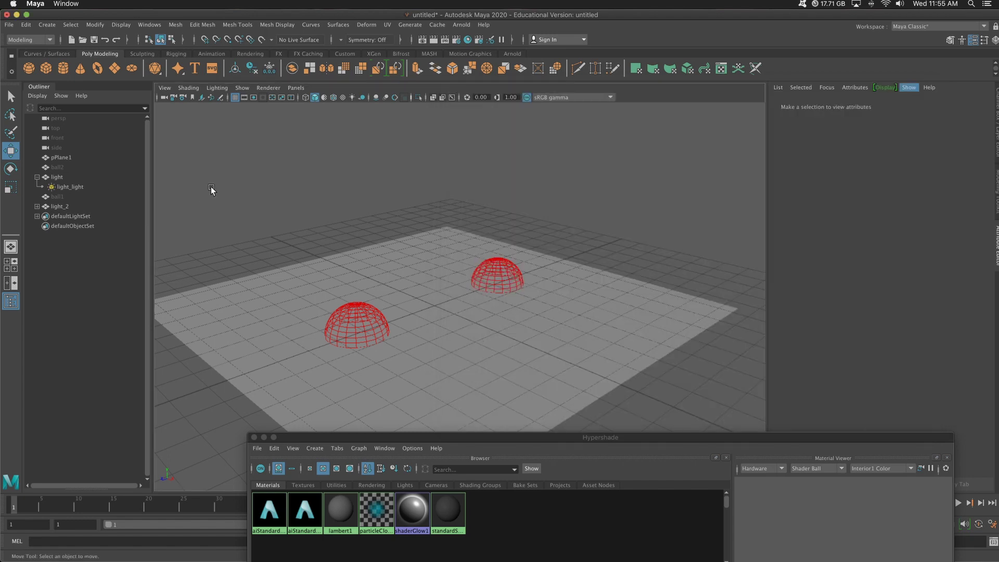
left_click(457, 40)
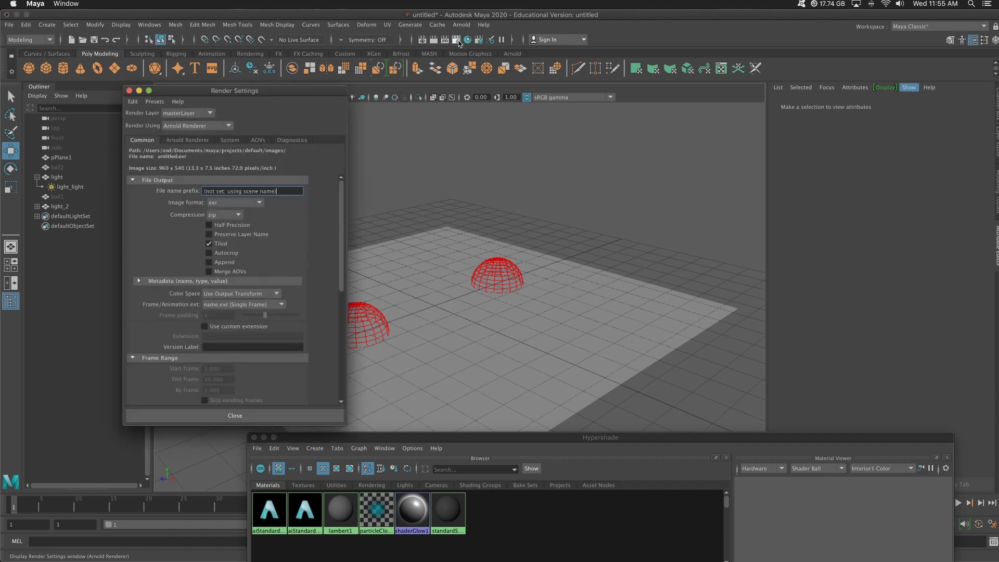
left_click(186, 140)
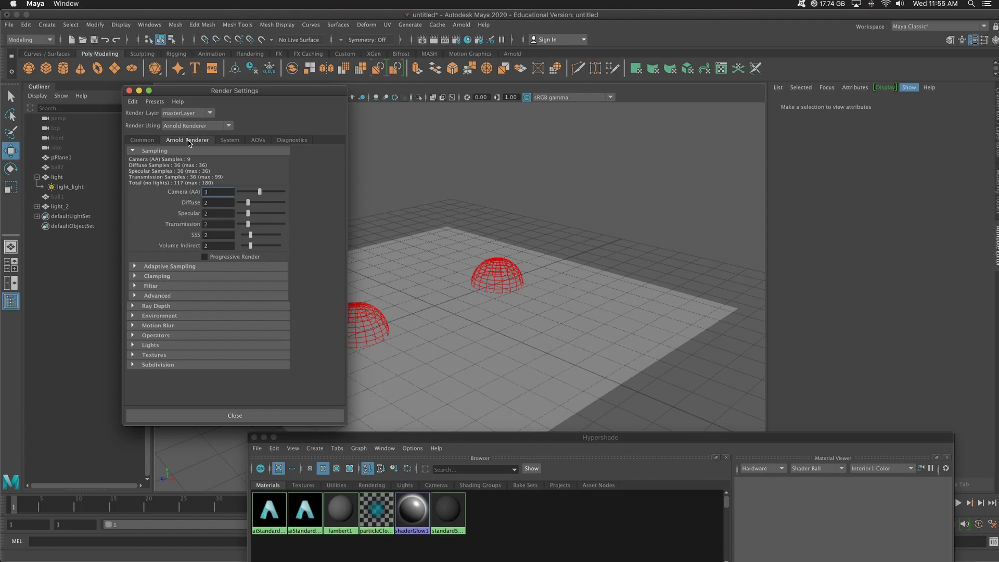
left_click(140, 316)
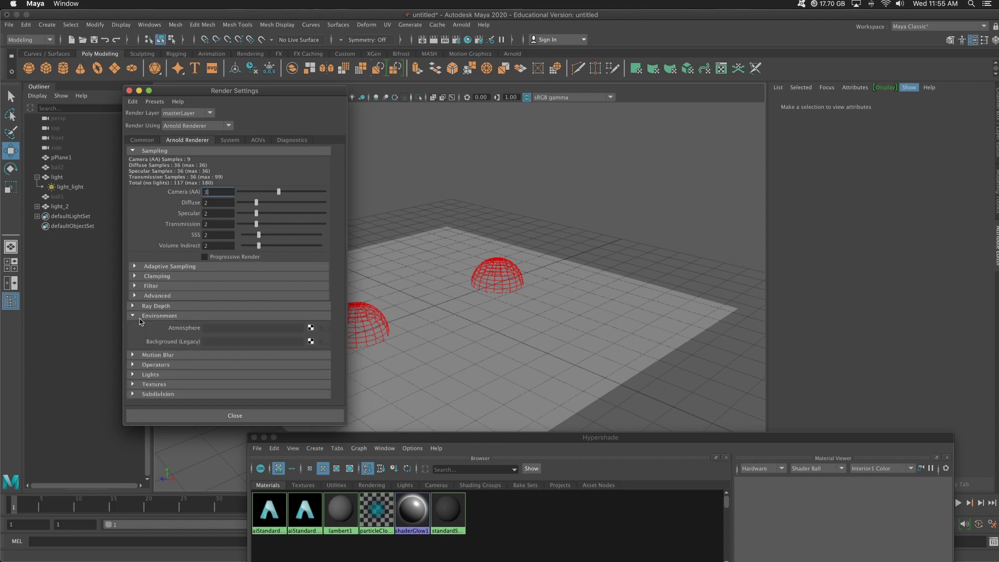
left_click(310, 328)
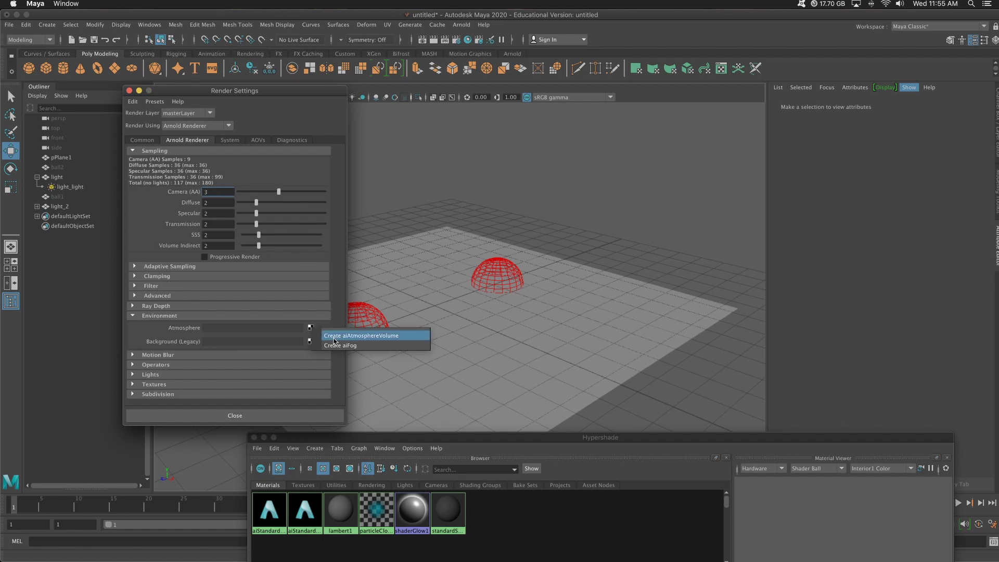
left_click(334, 336)
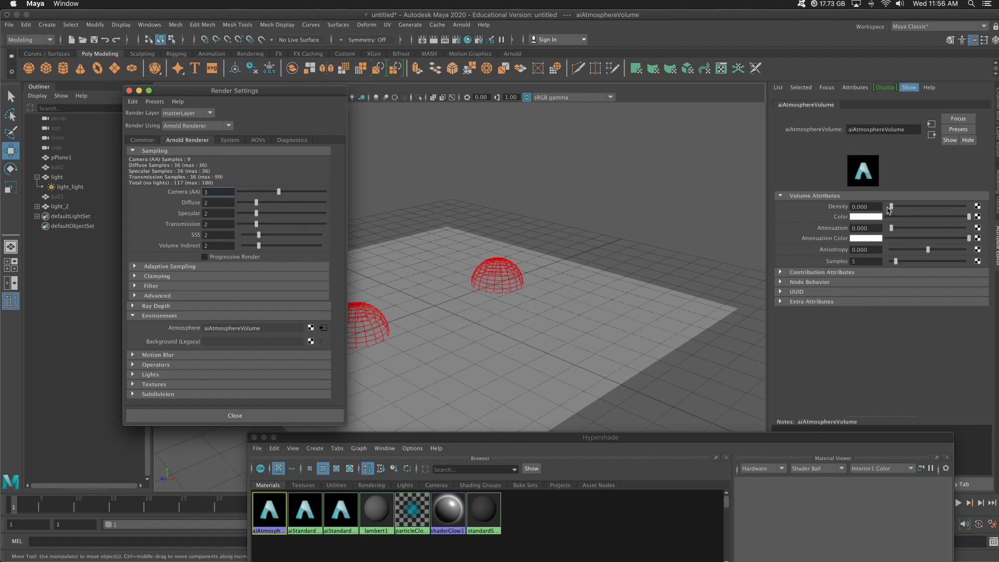
Set the atmosphere Density to 0.5 and render the scene
left_click(875, 207)
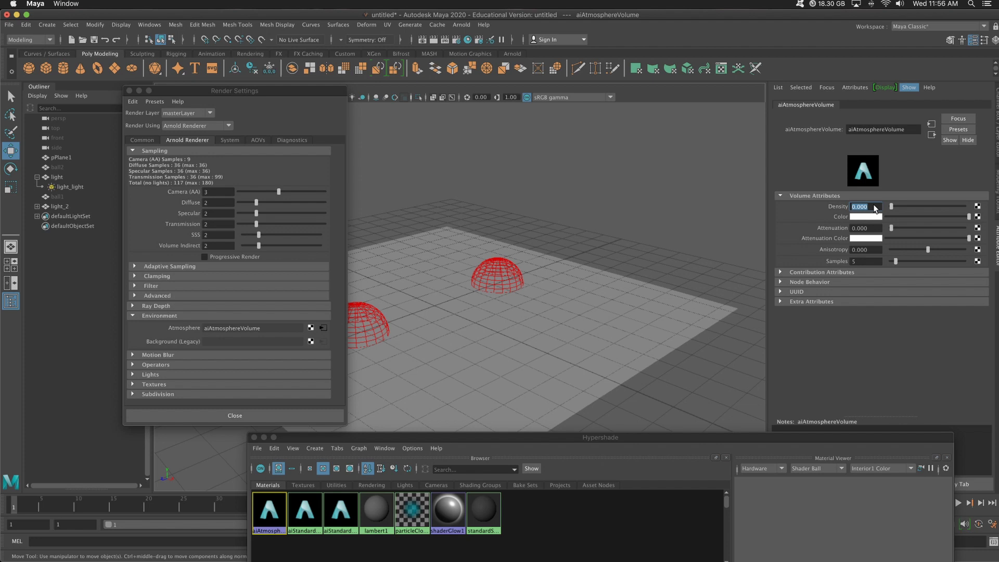
type("0.5")
key("Return")
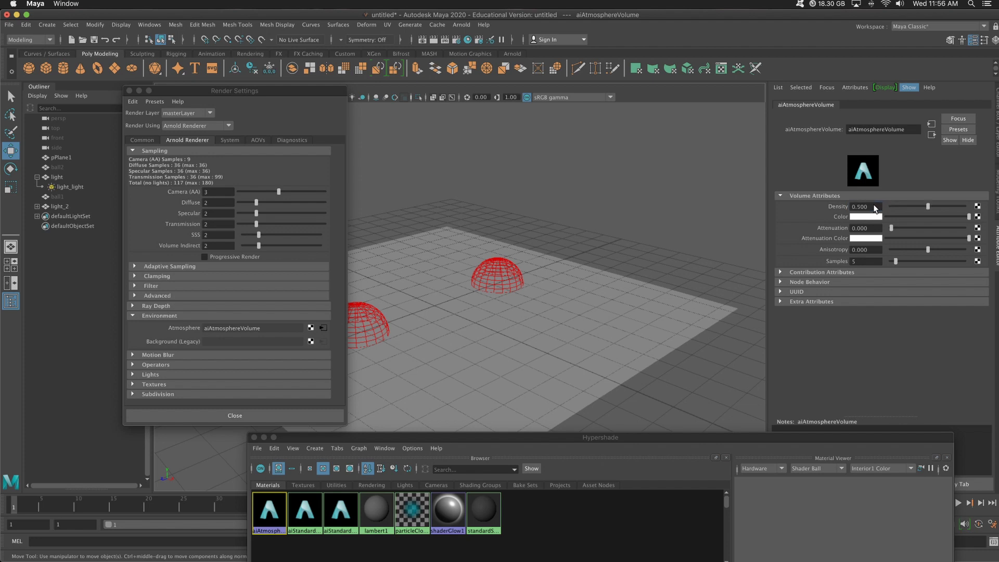
left_click(434, 40)
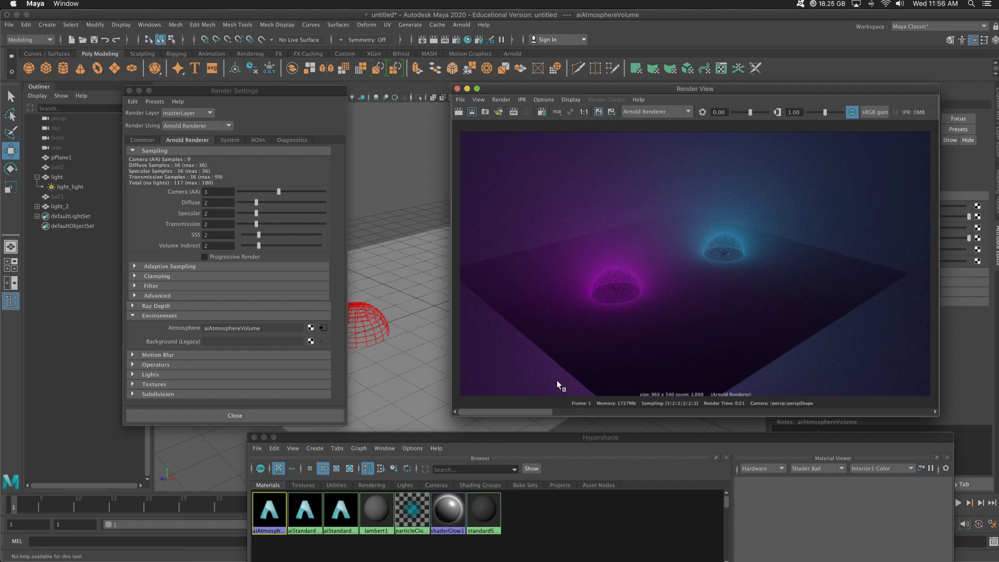
Compare the hazy render with earlier ones, close Render View, and select the blue and pink light domes
left_click_drag(545, 412, 742, 414)
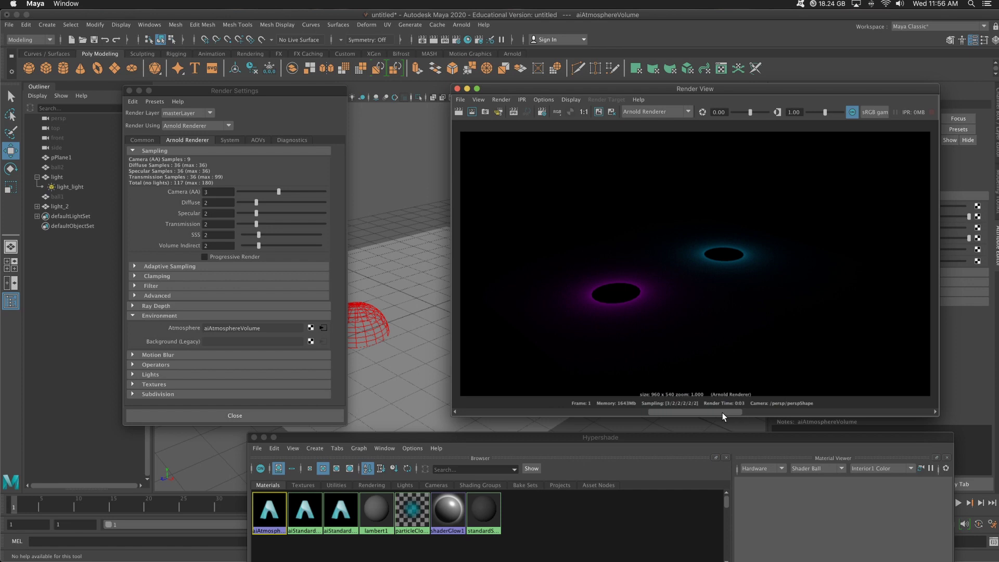
left_click_drag(722, 414, 489, 411)
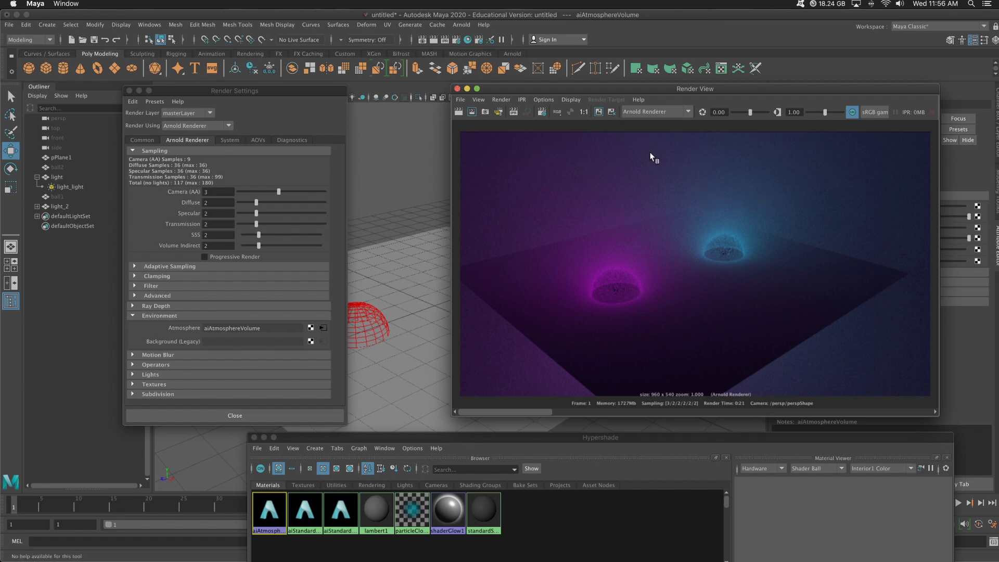
left_click(458, 89)
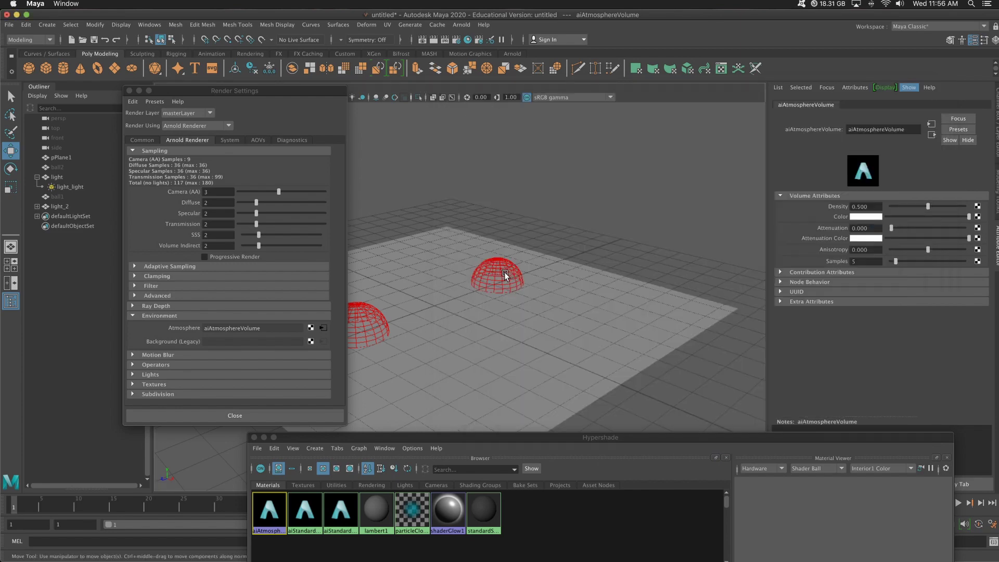
left_click(503, 277)
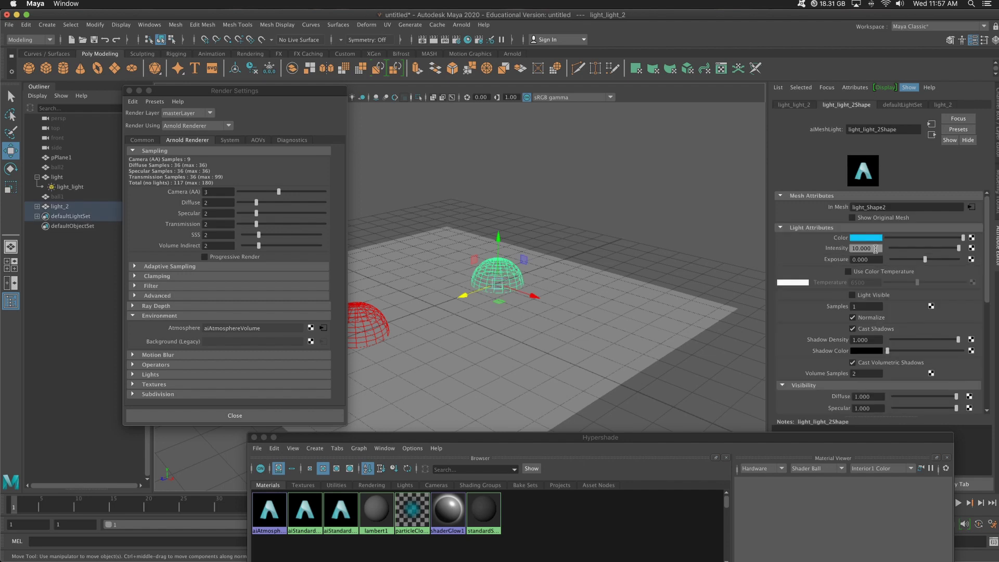
left_click(363, 319)
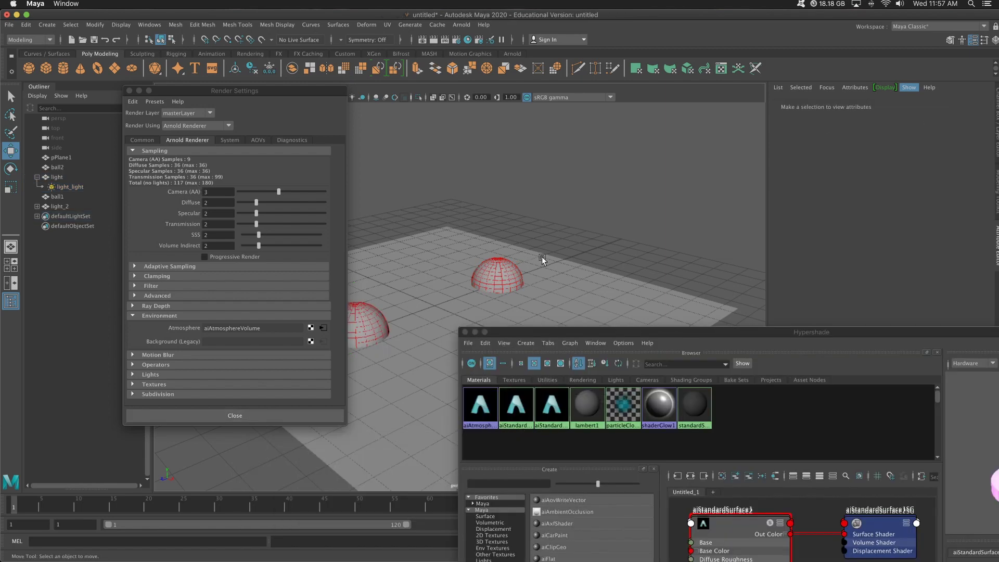
Assign the magenta aiStandardSurface to ball1 and cyan aiStandardSurface2 to ball2, then render
left_click(61, 197)
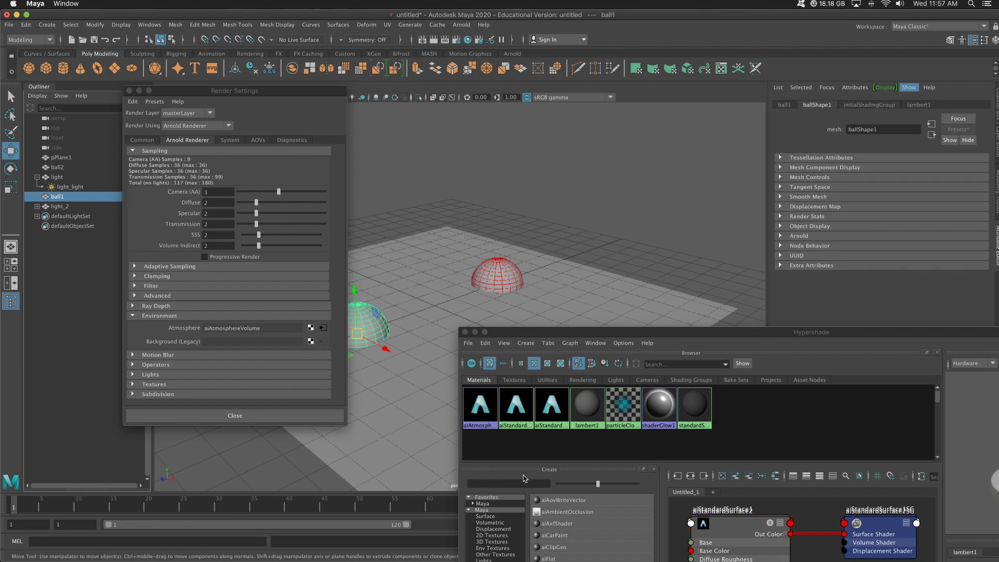
right_click(522, 407)
left_click(524, 379)
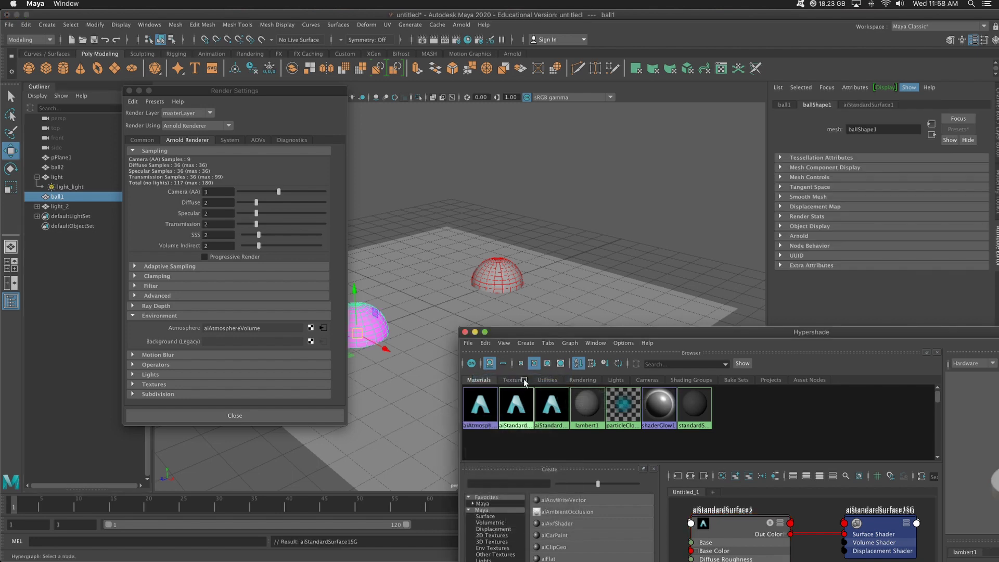
left_click(58, 167)
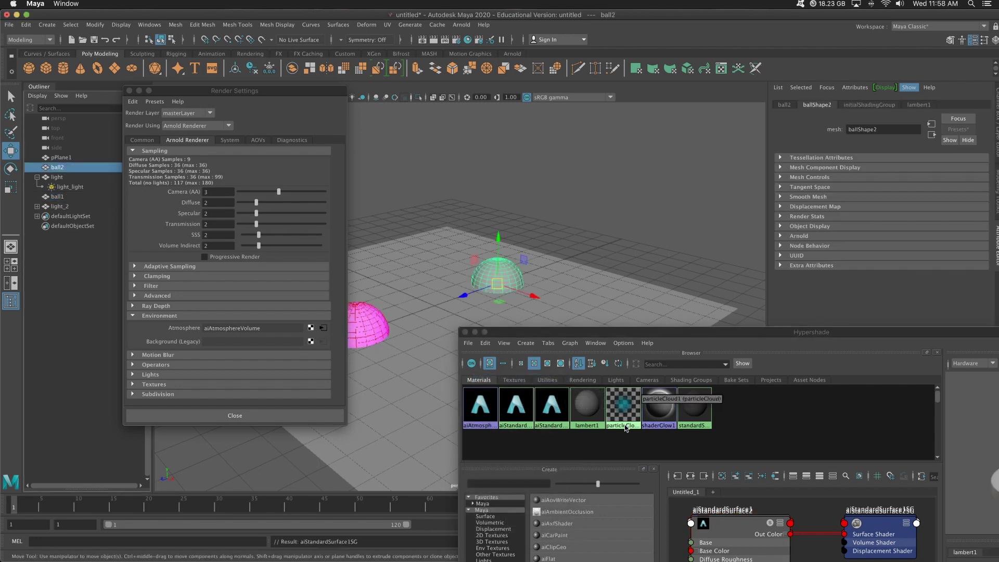
right_click(555, 413)
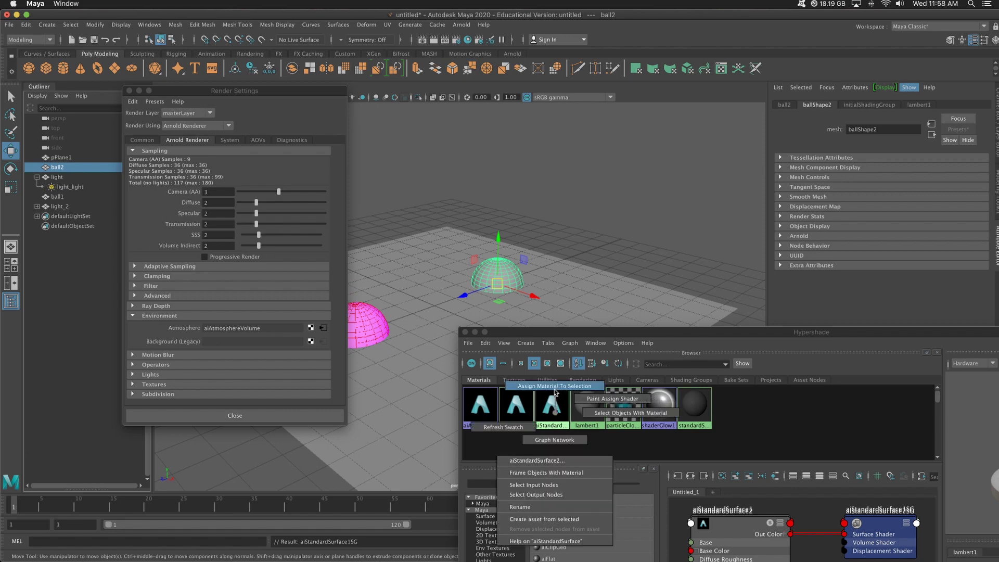
left_click(555, 388)
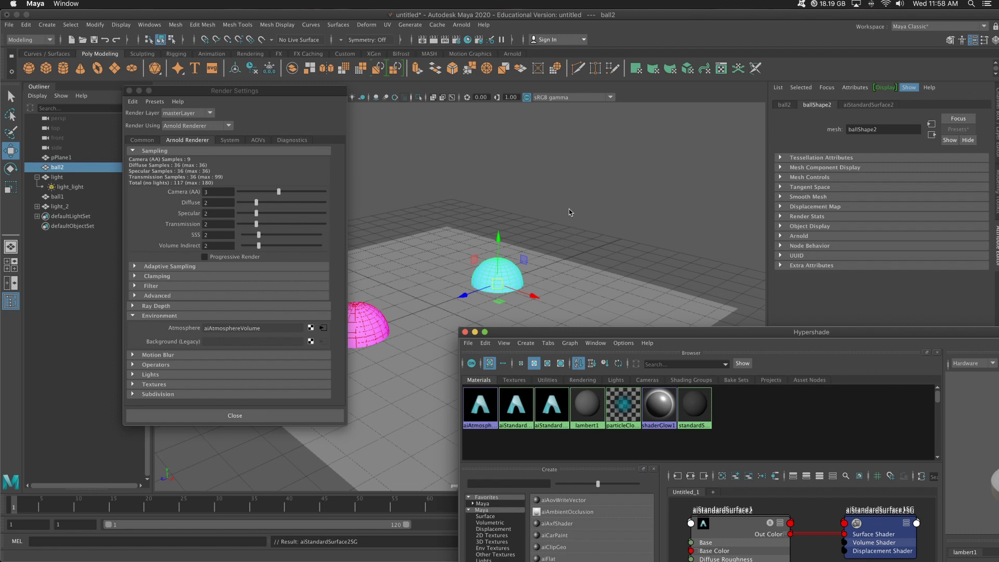
left_click(420, 41)
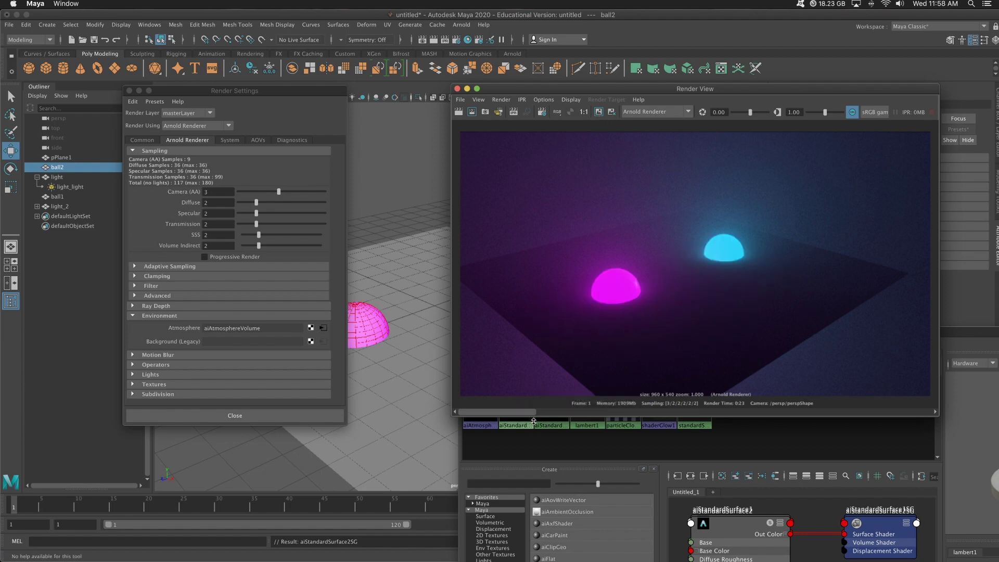
Review the render history, reopen Render Settings, and open the aiAtmosphereVolume attributes
left_click_drag(520, 412, 499, 411)
left_click_drag(458, 201, 411, 250)
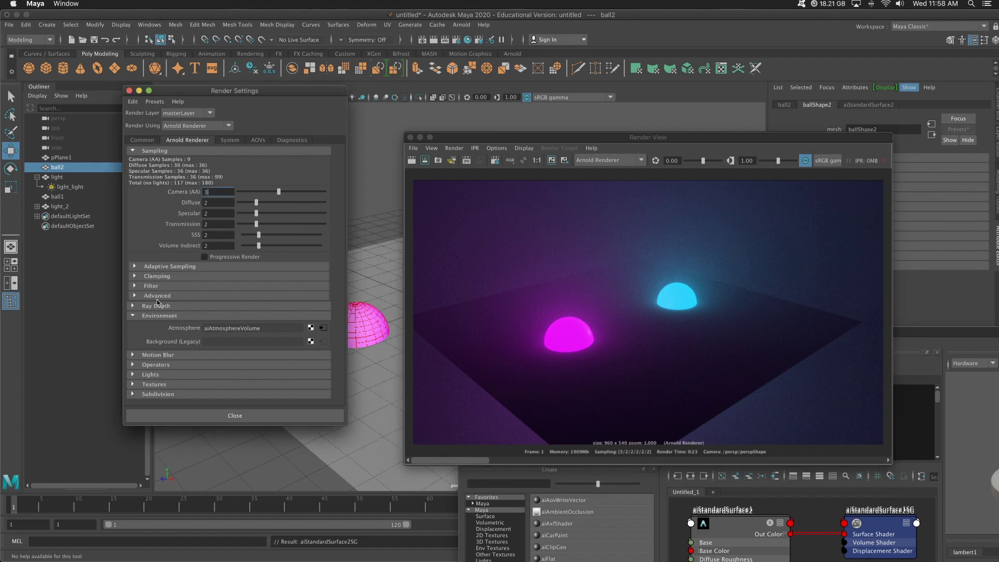
left_click(234, 416)
left_click(456, 40)
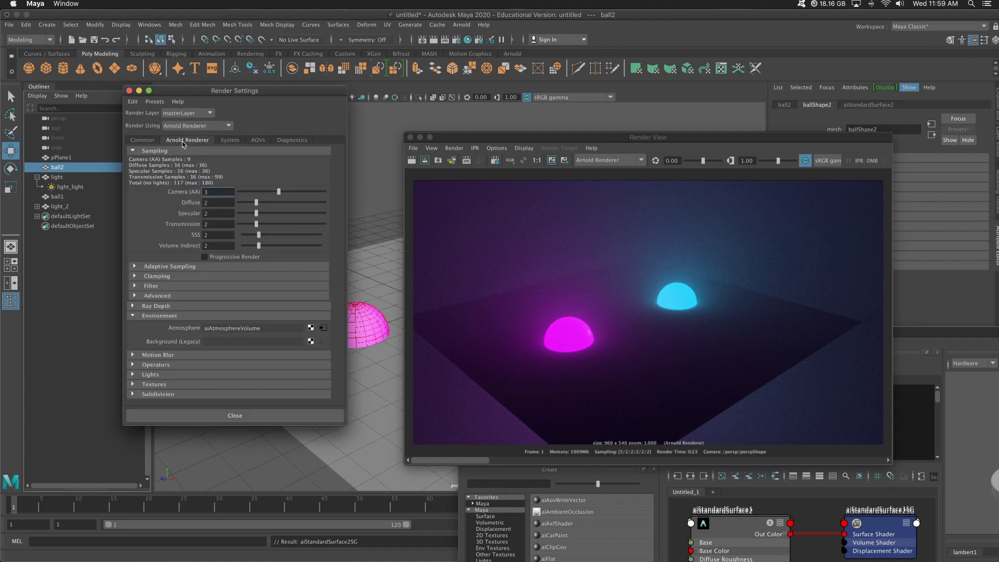
left_click(323, 328)
Move the render window aside and enter 0.2 as the aiAtmosphereVolume Density
left_click_drag(828, 140, 653, 381)
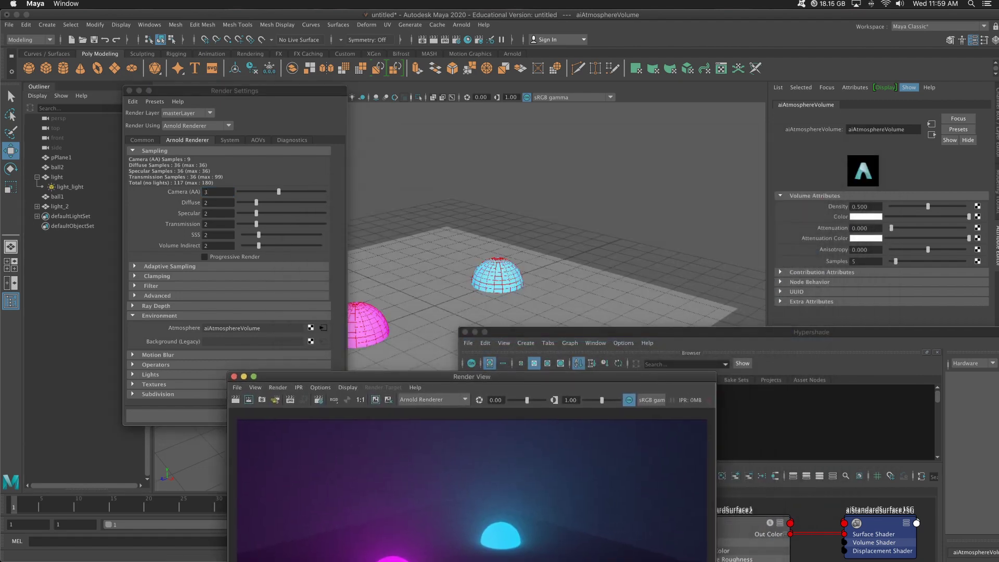
double_click(881, 207)
type("0.2")
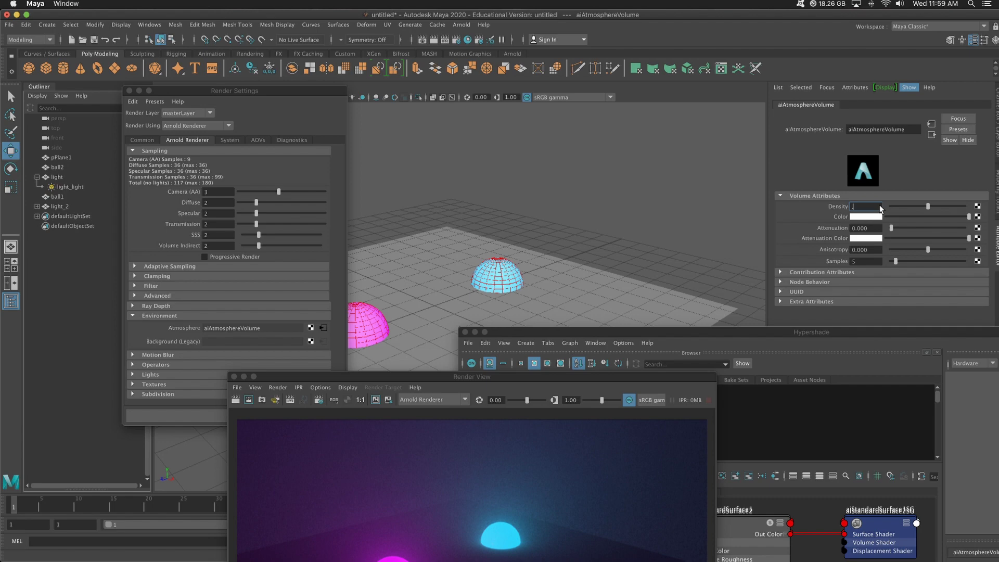